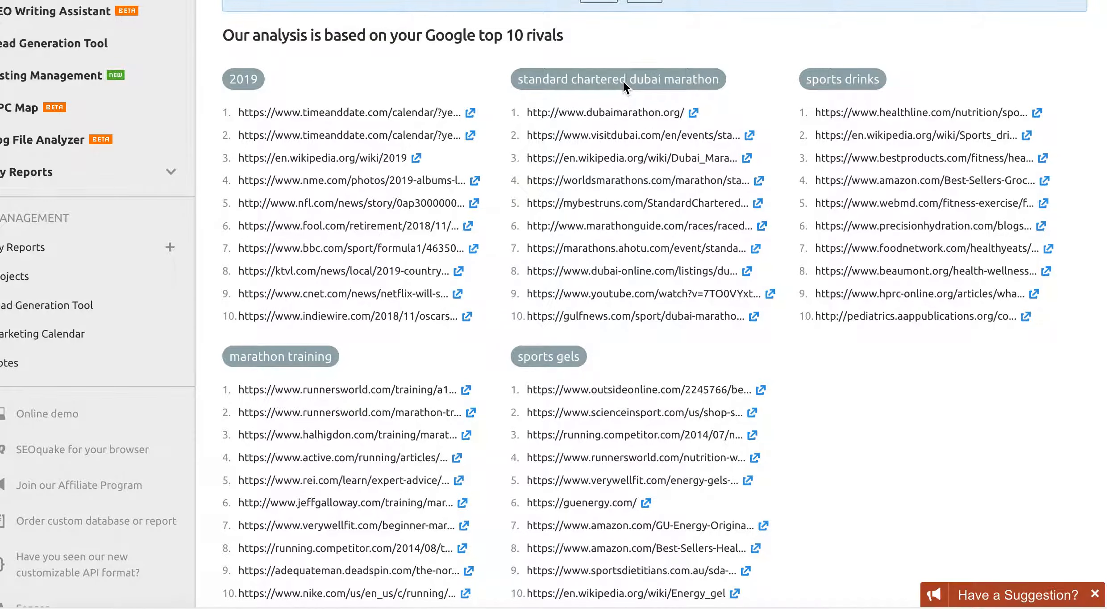
# - Review the top-10 rival lists and key recommendations (readability 58, 956 words), then return to the top
pyautogui.scroll(-10, 623, 79)
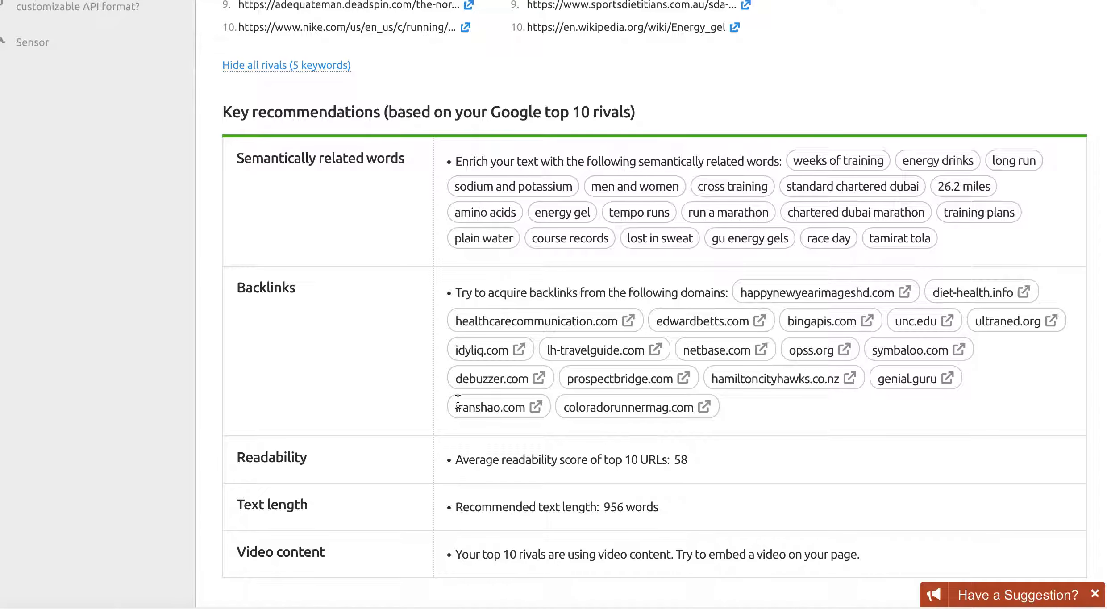
pyautogui.scroll(20, 458, 402)
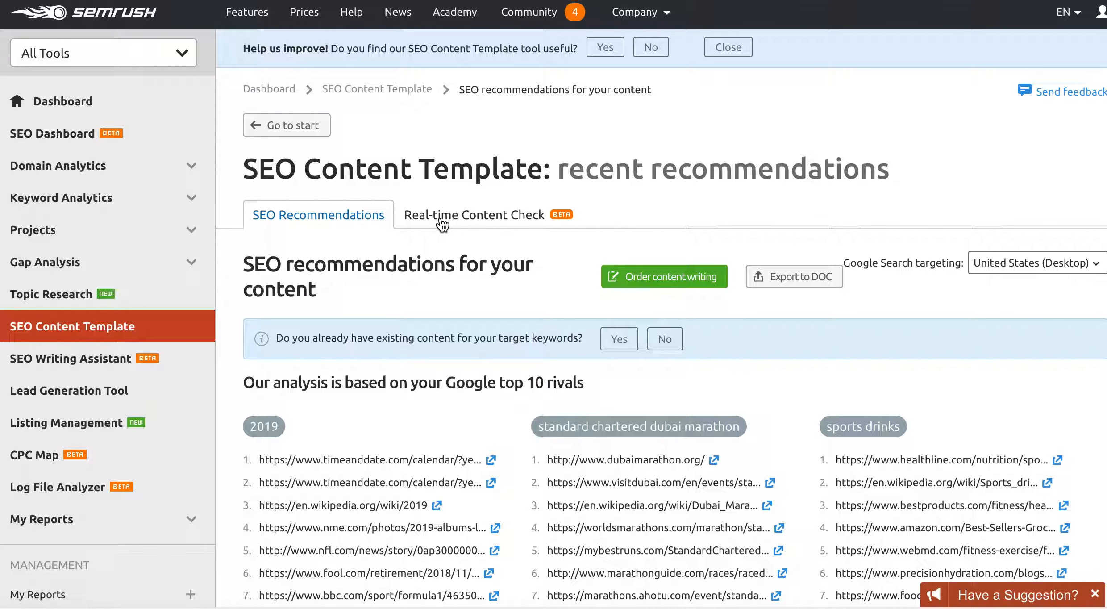
# - Open the Real-time Content Check and keep the article title formatted as an H1 heading
pyautogui.click(442, 224)
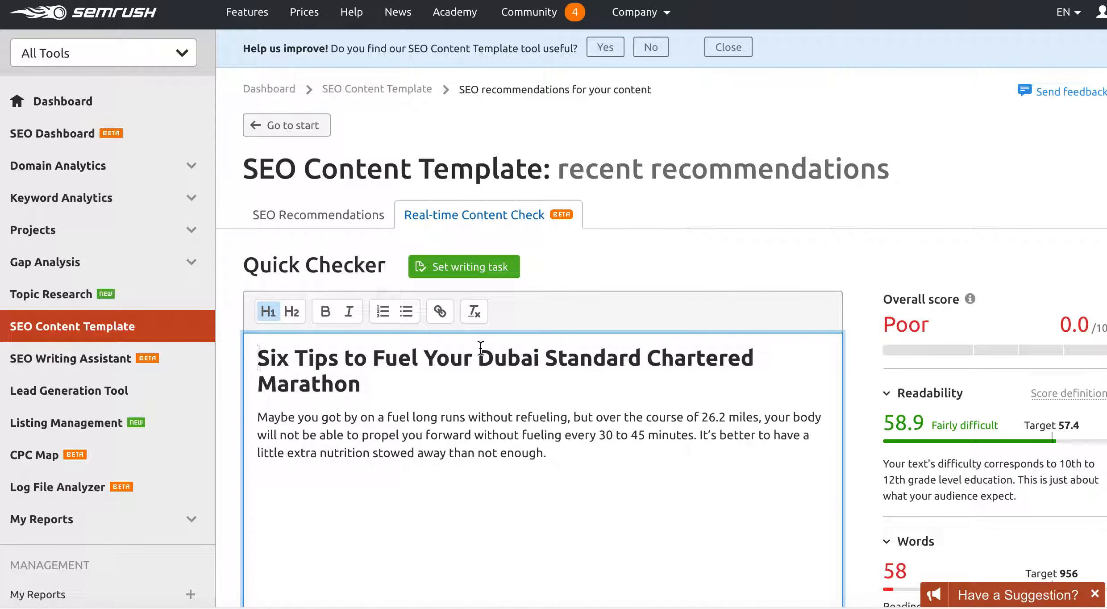
pyautogui.scroll(-2, 566, 304)
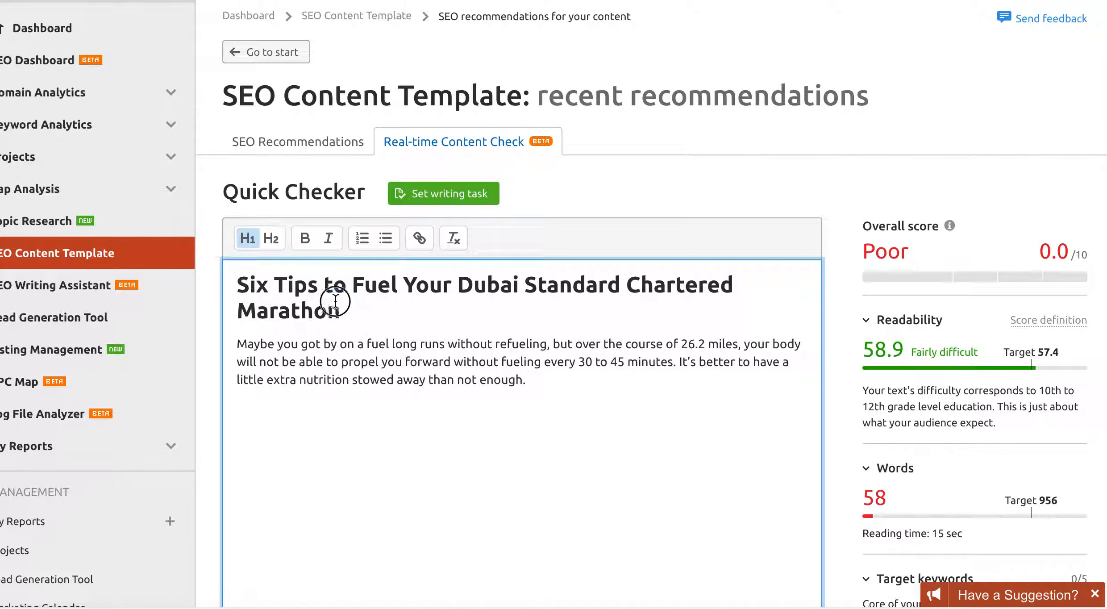
pyautogui.moveTo(341, 303); pyautogui.dragTo(226, 279)
pyautogui.click(248, 238)
pyautogui.click(248, 239)
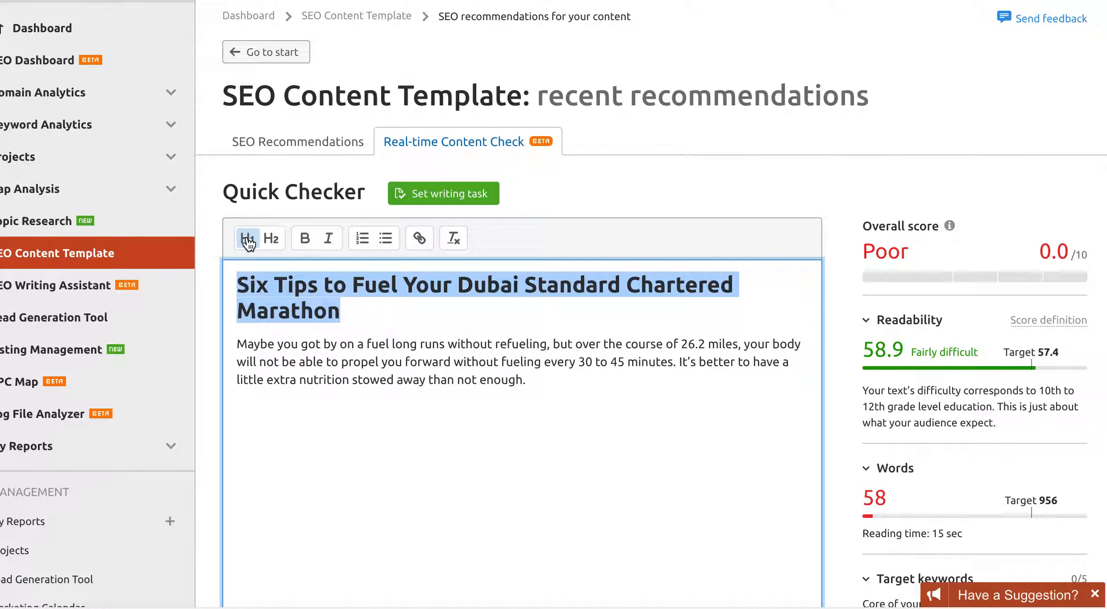
pyautogui.click(380, 324)
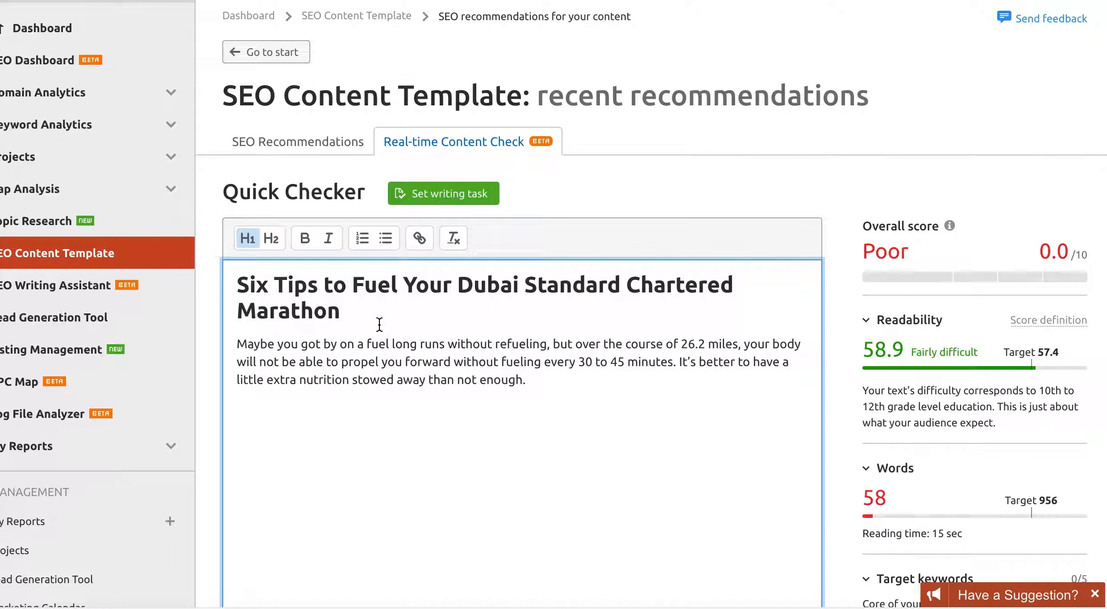
pyautogui.click(486, 361)
# - Move 'Dubai' in the title so it reads 'Standard Chartered Dubai Marathon'
pyautogui.scroll(-5, 702, 387)
pyautogui.scroll(1, 701, 387)
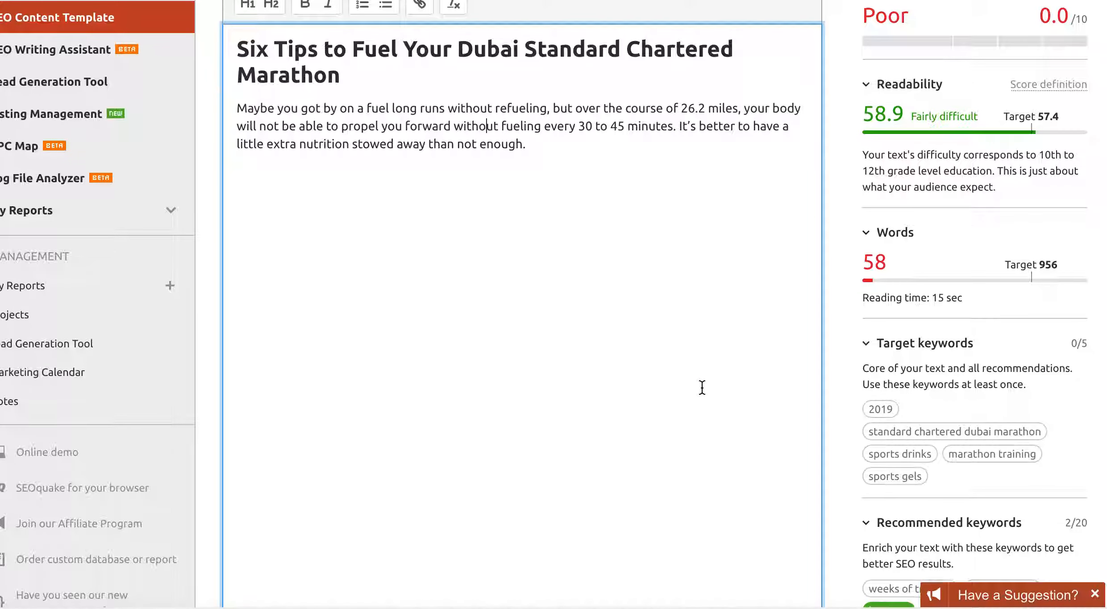
pyautogui.moveTo(462, 96); pyautogui.dragTo(522, 99)
pyautogui.press('BackSpace')
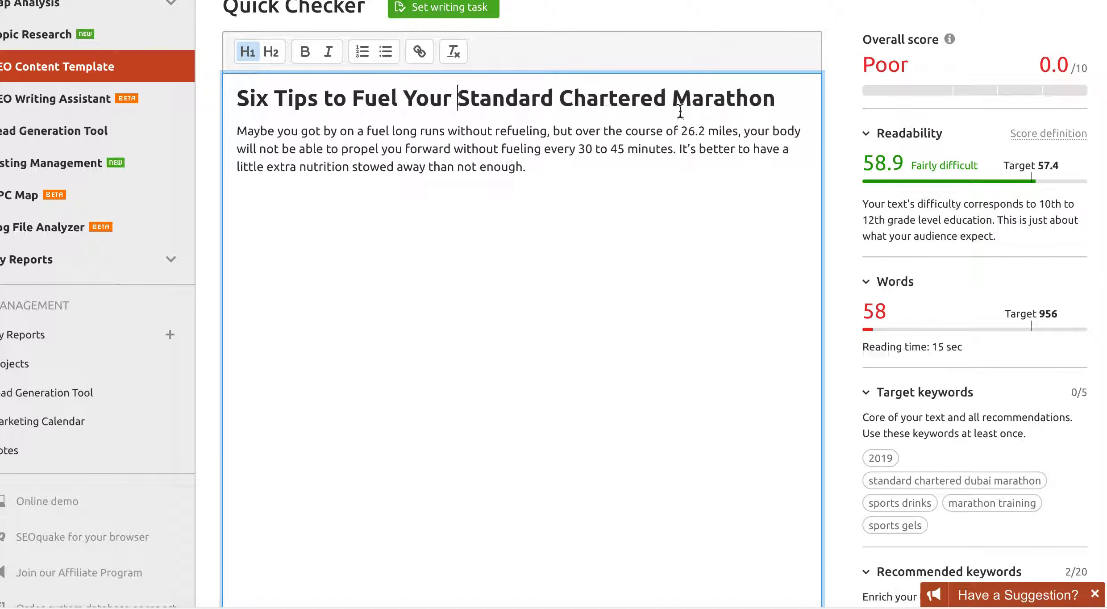
pyautogui.write('Dubai')
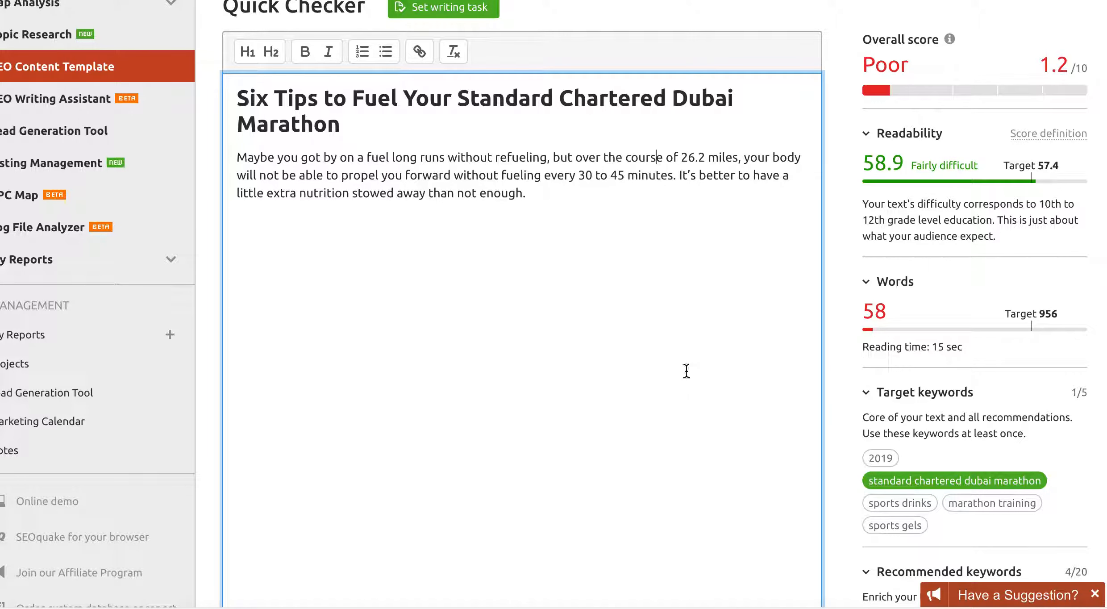
pyautogui.scroll(-5, 686, 370)
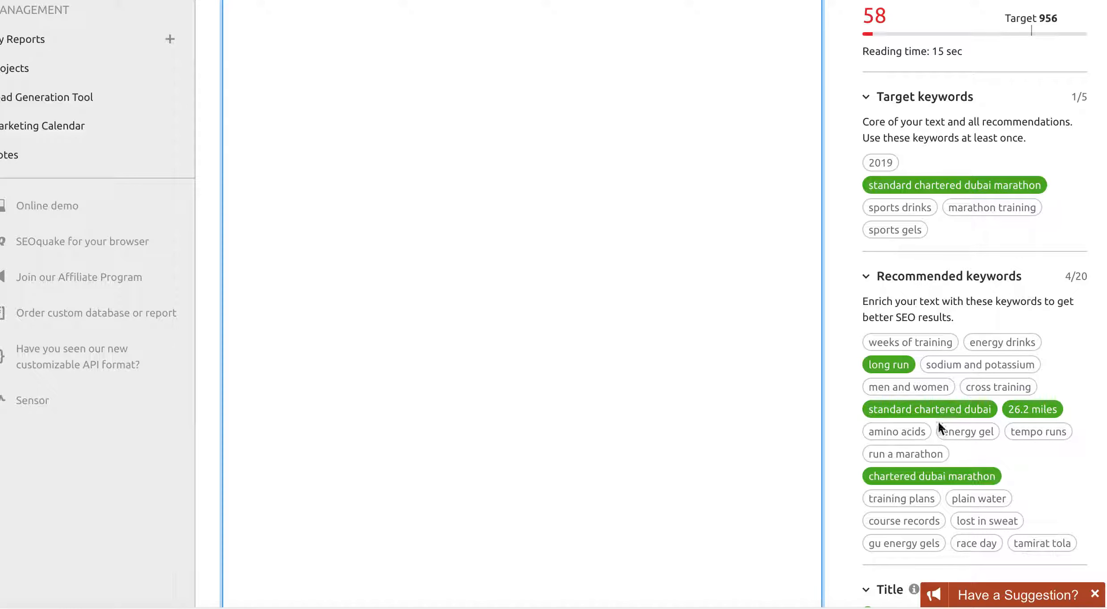
pyautogui.moveTo(976, 408)
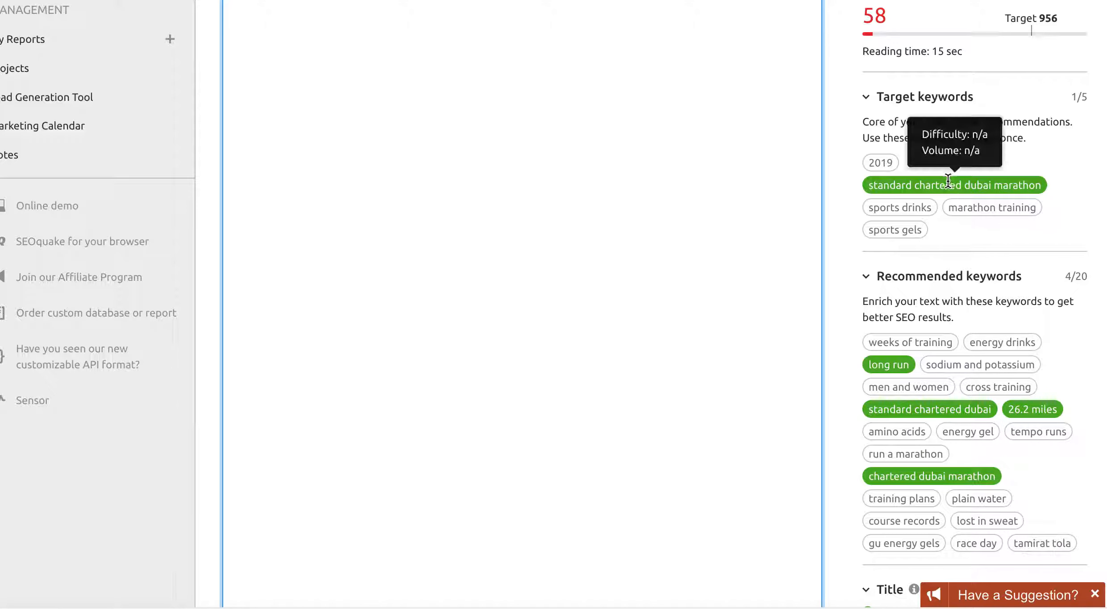
pyautogui.scroll(-6, 849, 282)
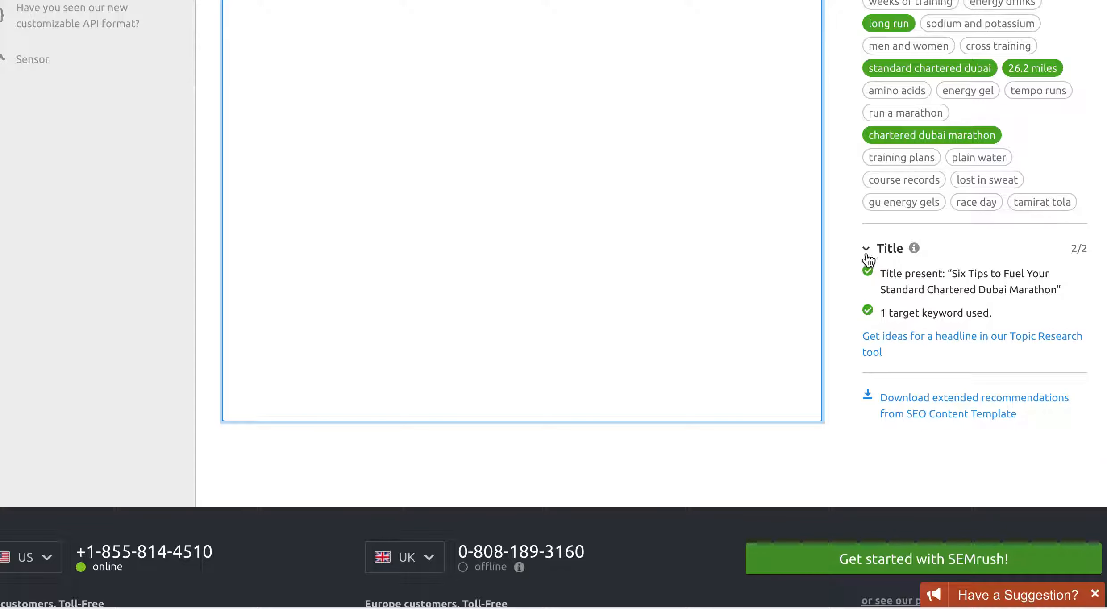
pyautogui.scroll(10, 866, 227)
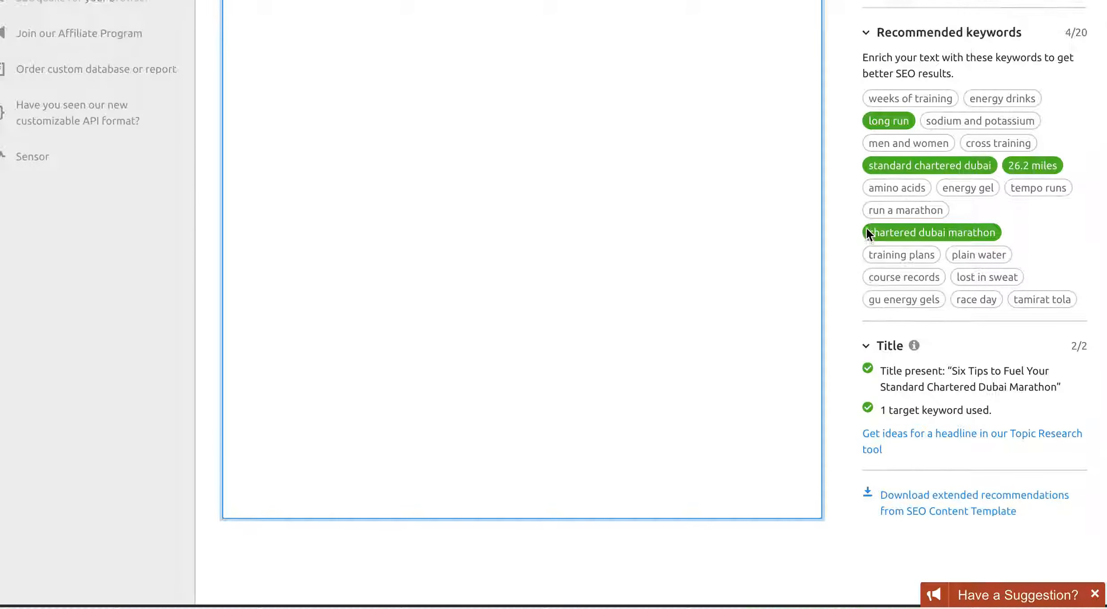
pyautogui.scroll(2, 865, 228)
pyautogui.scroll(-3, 865, 228)
pyautogui.scroll(3, 866, 228)
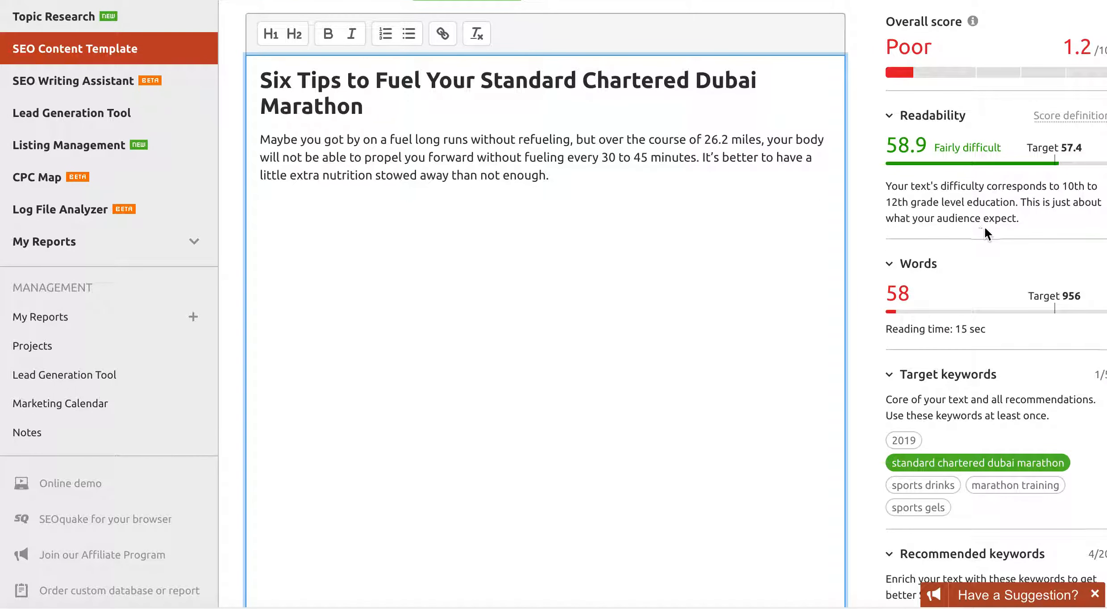
pyautogui.scroll(-2, 961, 228)
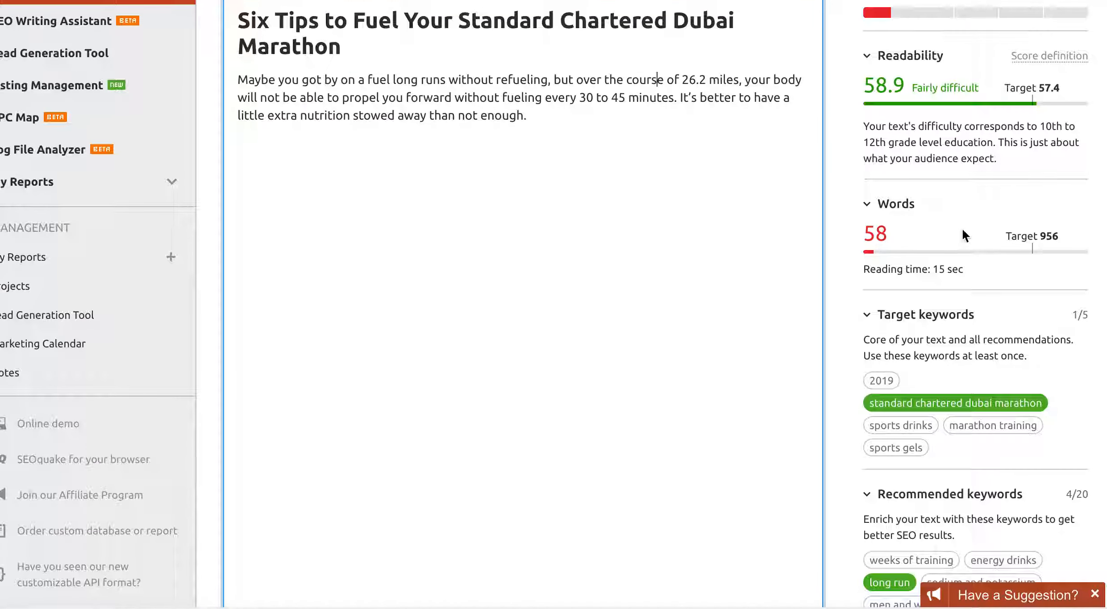
pyautogui.scroll(1, 963, 231)
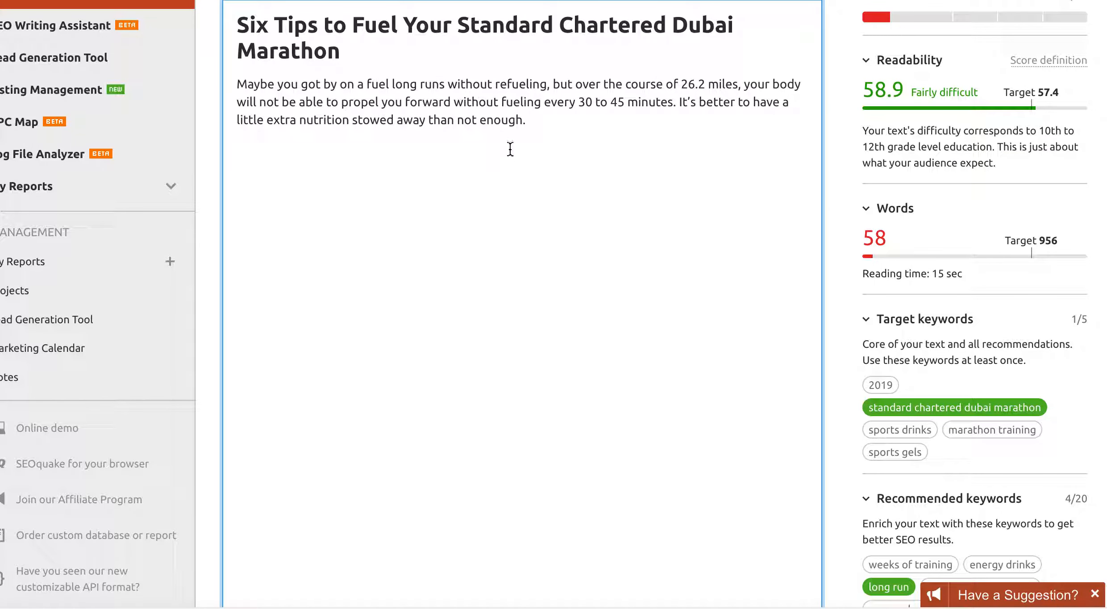
pyautogui.scroll(3, 511, 148)
pyautogui.hscroll(-1, 511, 149)
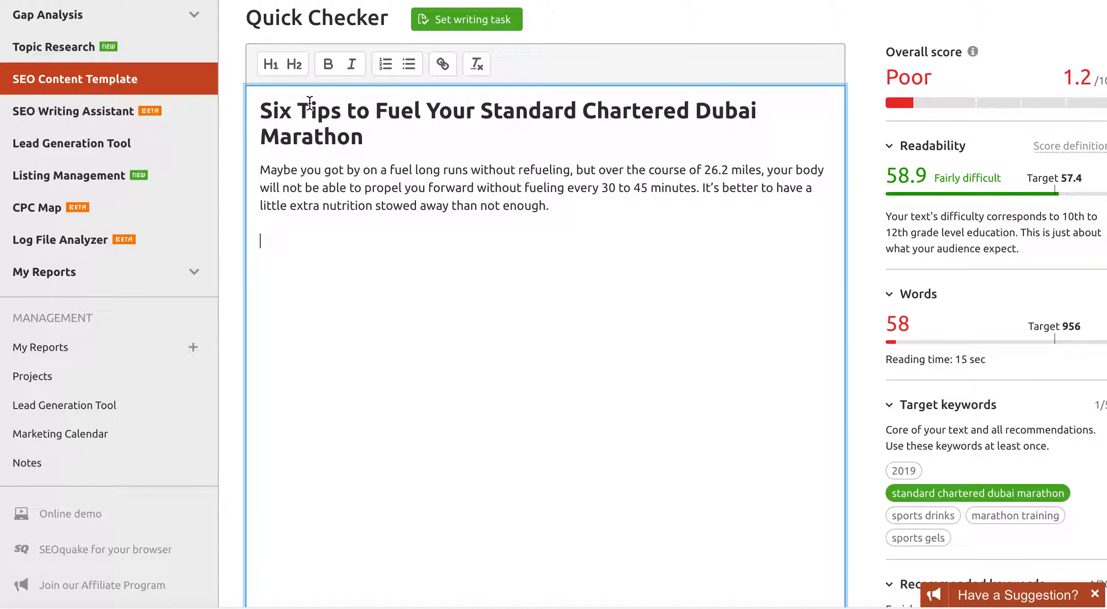
# - Add 'Using Sports Gels' as an H2 heading with a new line after it
pyautogui.write('Using Sports Gels')
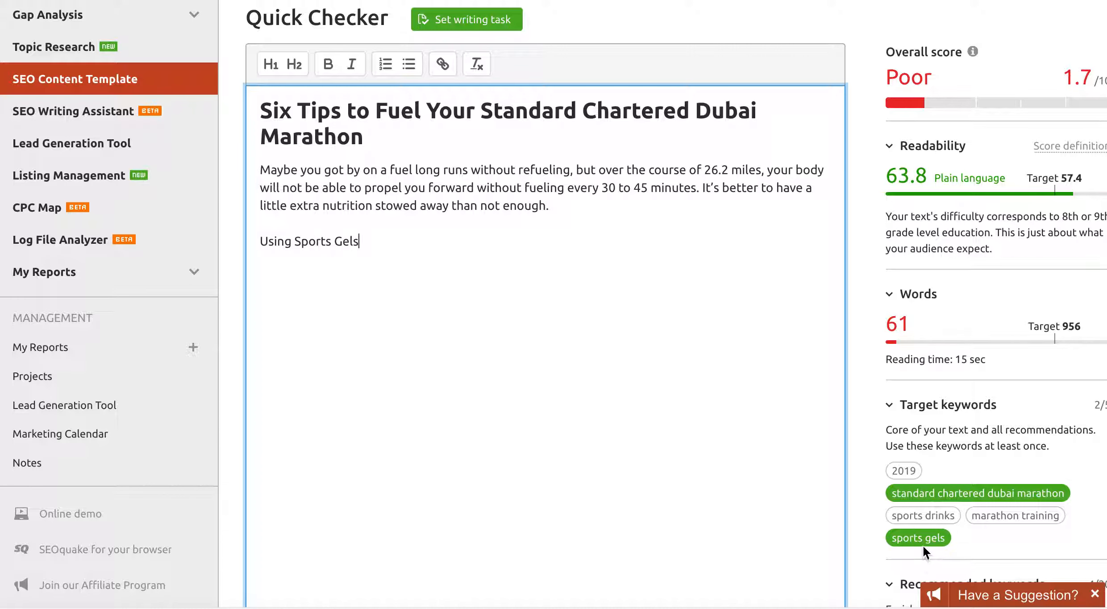
pyautogui.moveTo(359, 241); pyautogui.dragTo(264, 232)
pyautogui.click(294, 65)
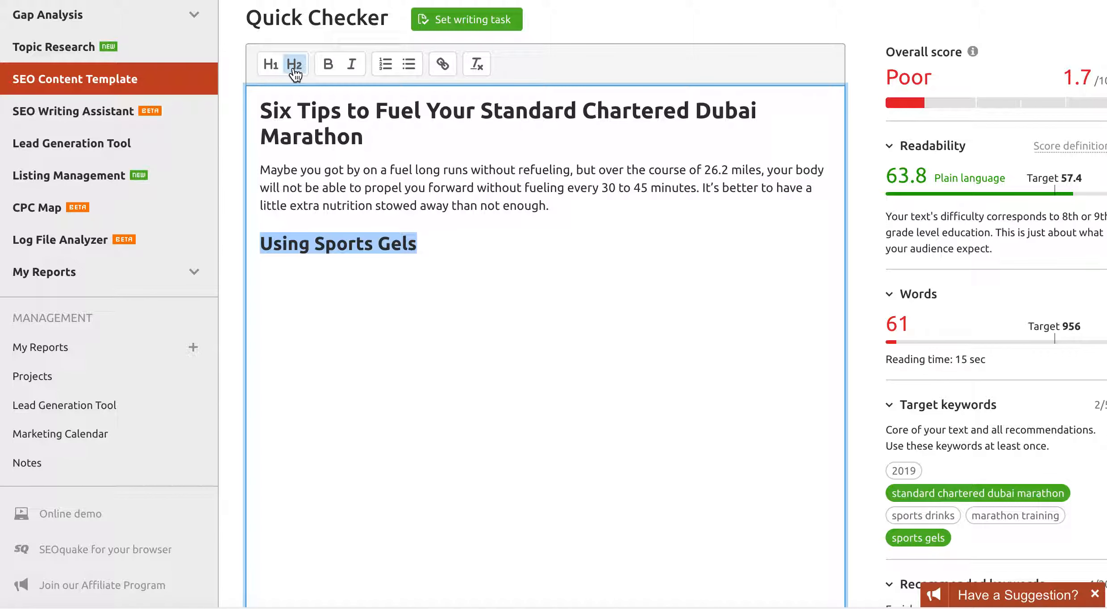
pyautogui.click(288, 267)
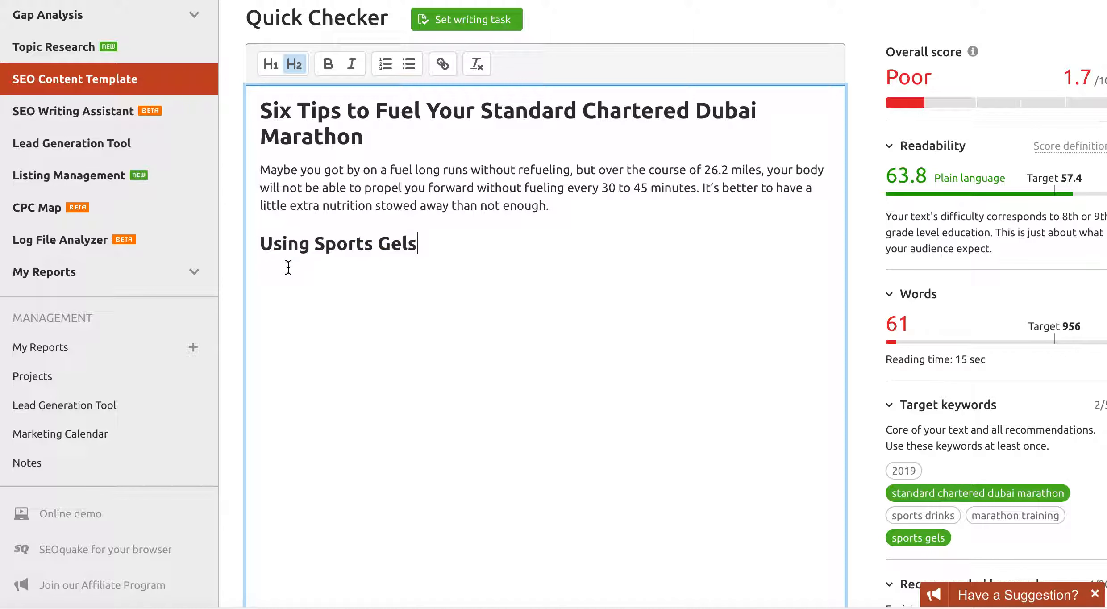
pyautogui.press('Return')
# - Minimise the feedback prompt and put the caret on the empty line under the heading
pyautogui.scroll(-3, 962, 352)
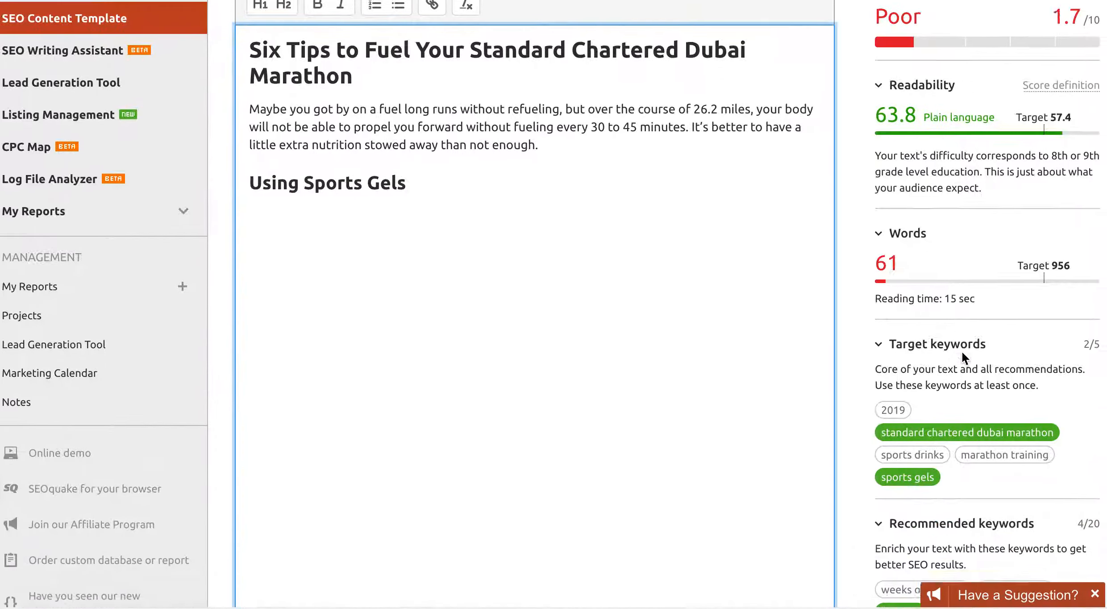
pyautogui.scroll(-2, 961, 352)
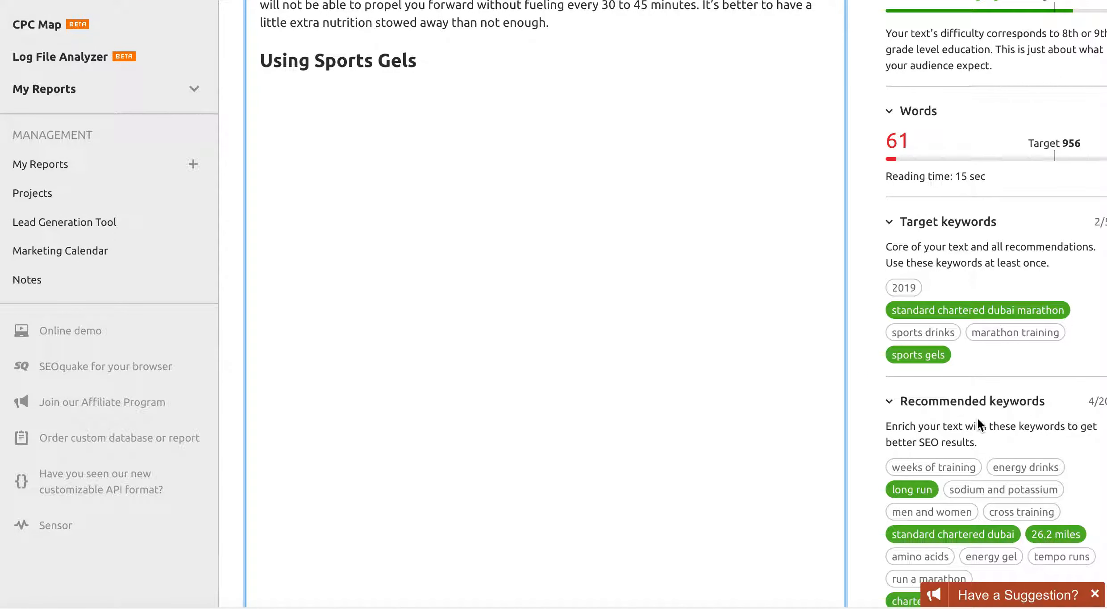
pyautogui.scroll(-1, 977, 420)
pyautogui.click(1094, 594)
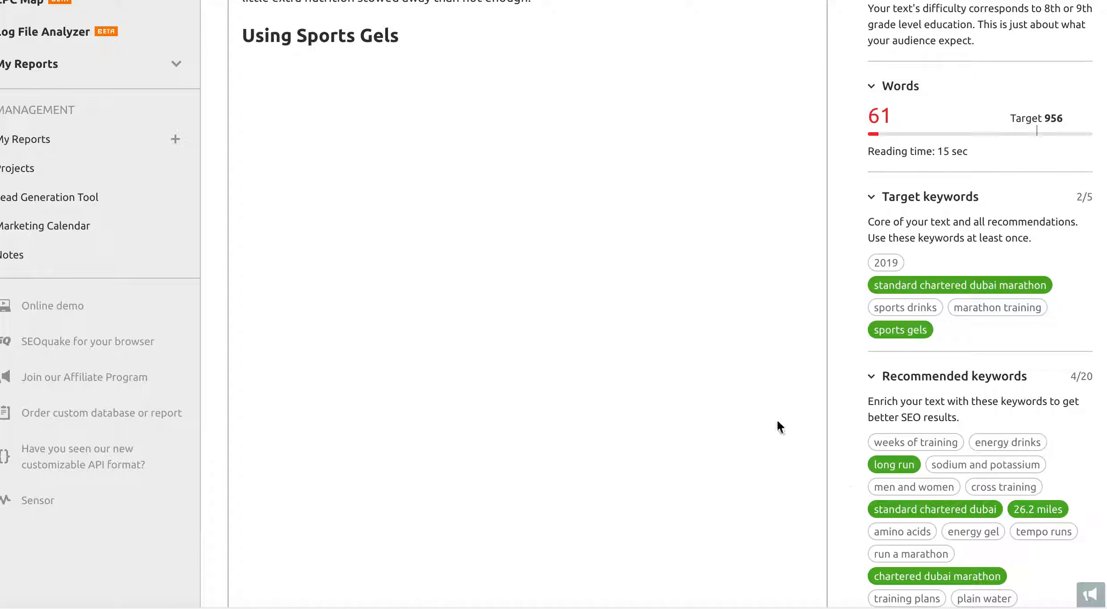
pyautogui.click(297, 71)
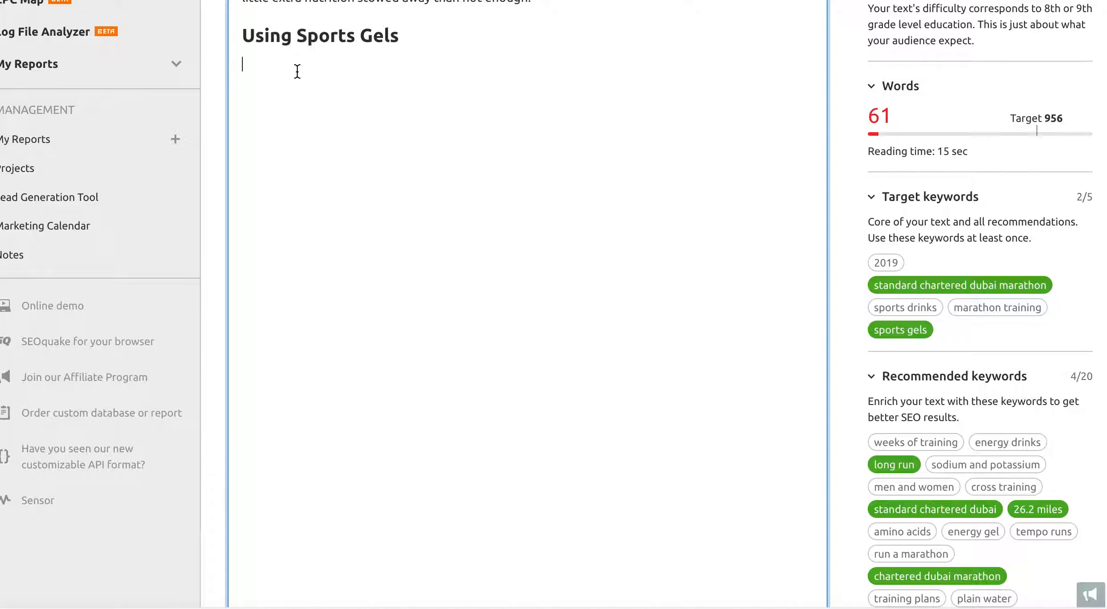
# - Write the gel-pack paragraph ending 'see this recent article' and select 'recent article'
pyautogui.write('After weeks of training')
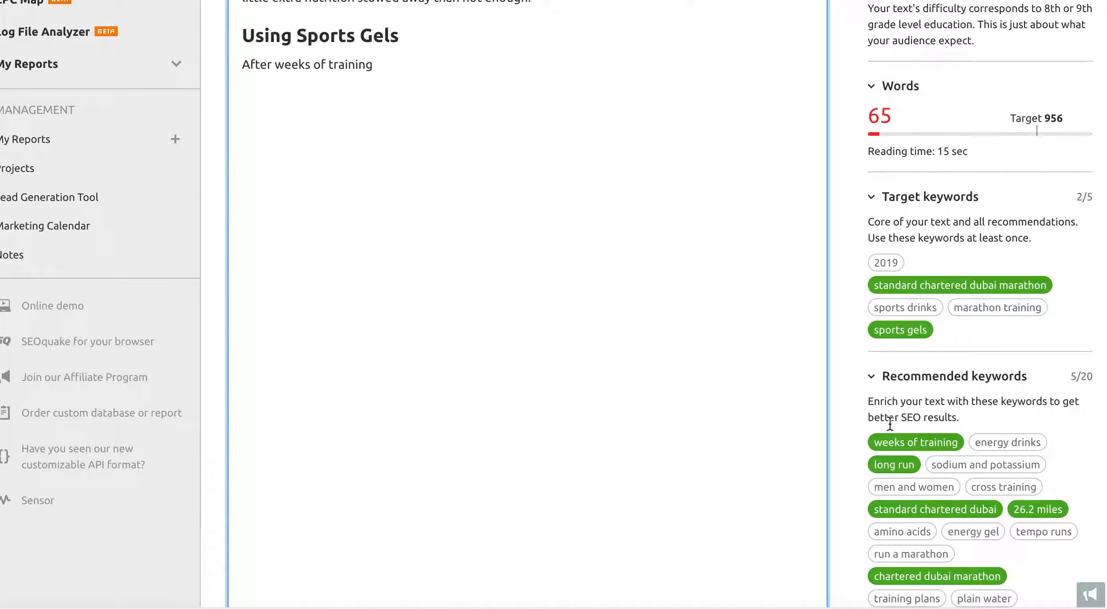
pyautogui.write(', the last thing you want is')
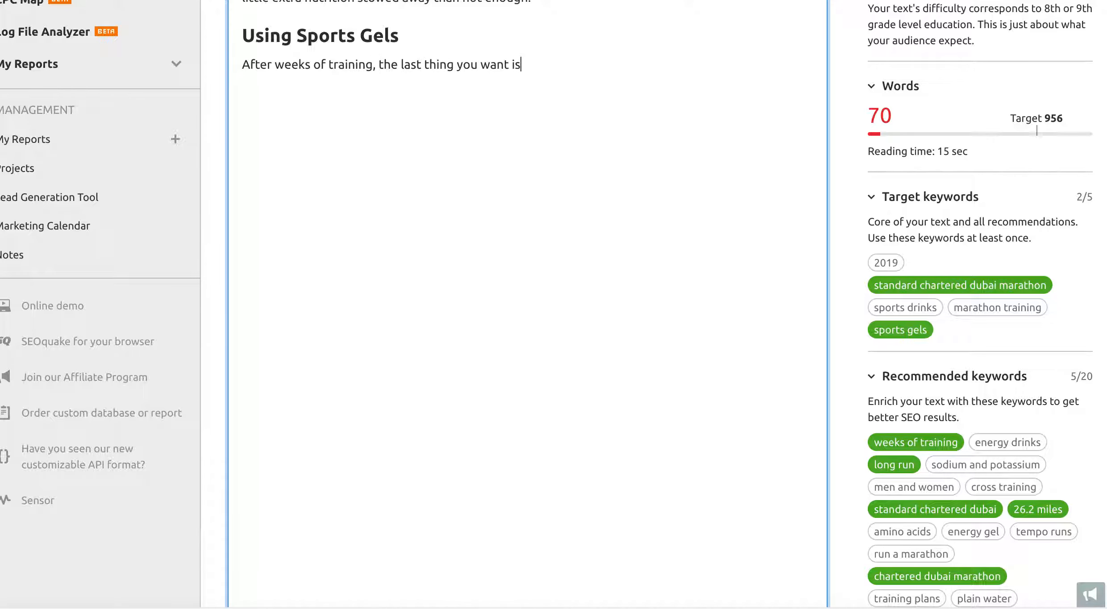
pyautogui.write(' to not have enough enr')
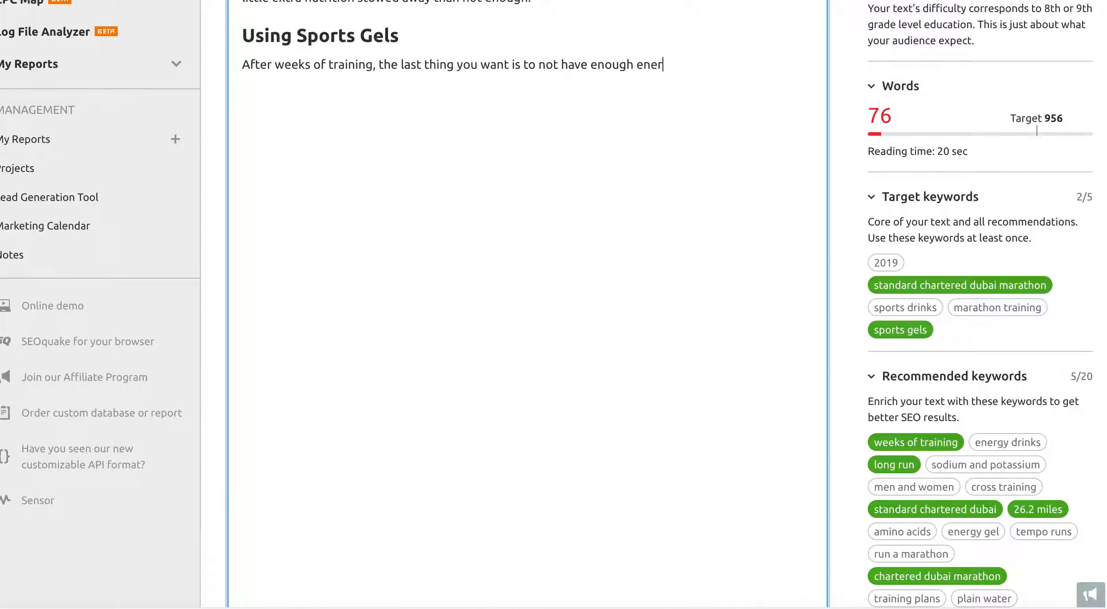
pyautogui.write('to finish the race')
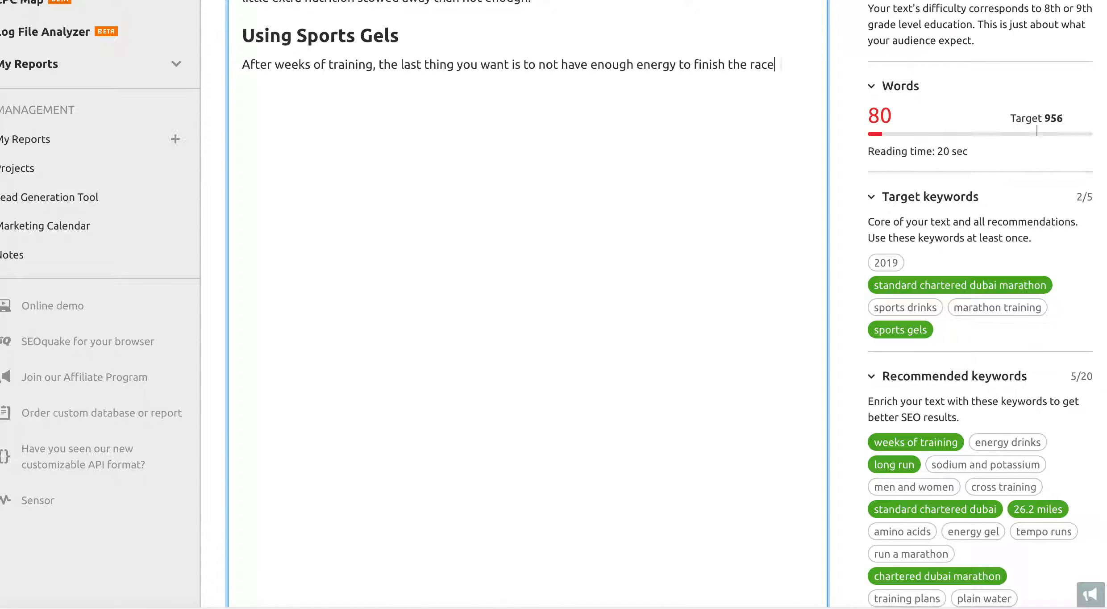
pyautogui.write('! `a')
pyautogui.write(' A great way')
pyautogui.write(' to fuel up d')
pyautogui.write('uring')
pyautogui.write(' the race is')
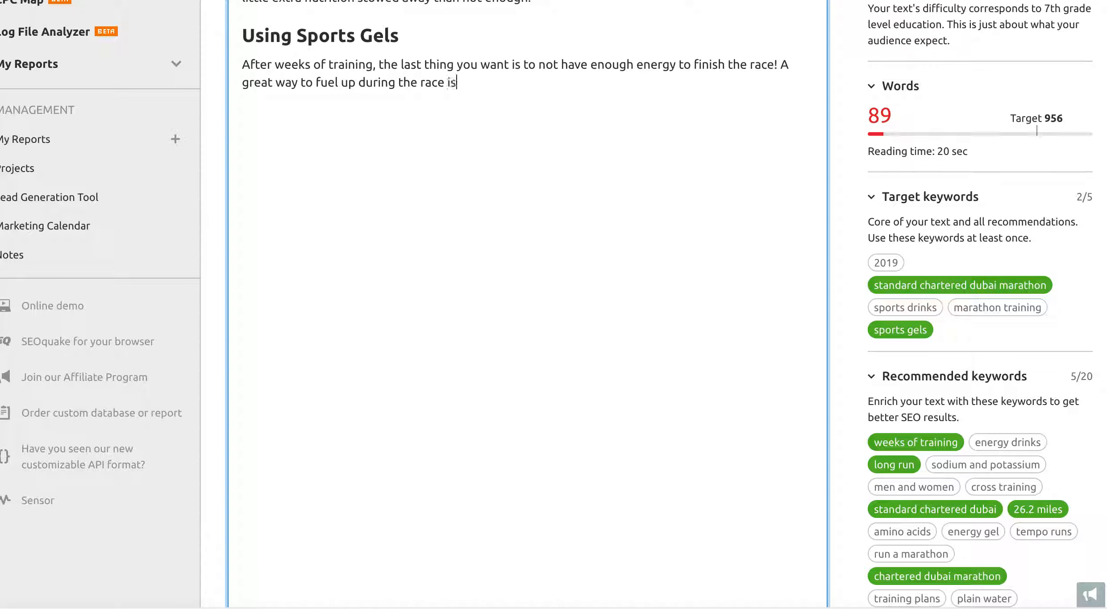
pyautogui.write(' by carrying a few packs of ')
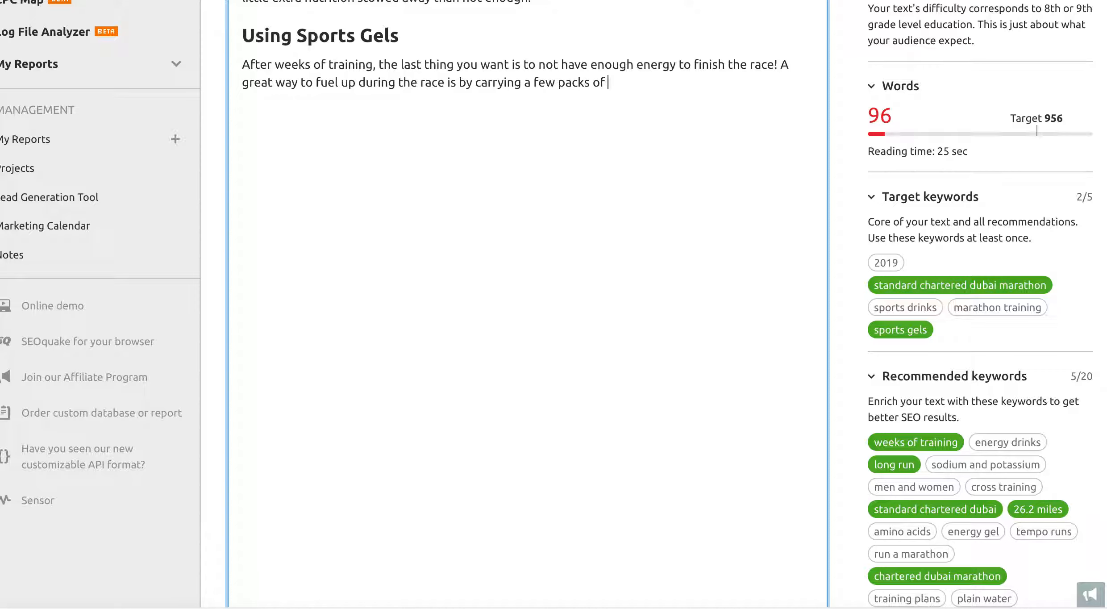
pyautogui.write('sports g')
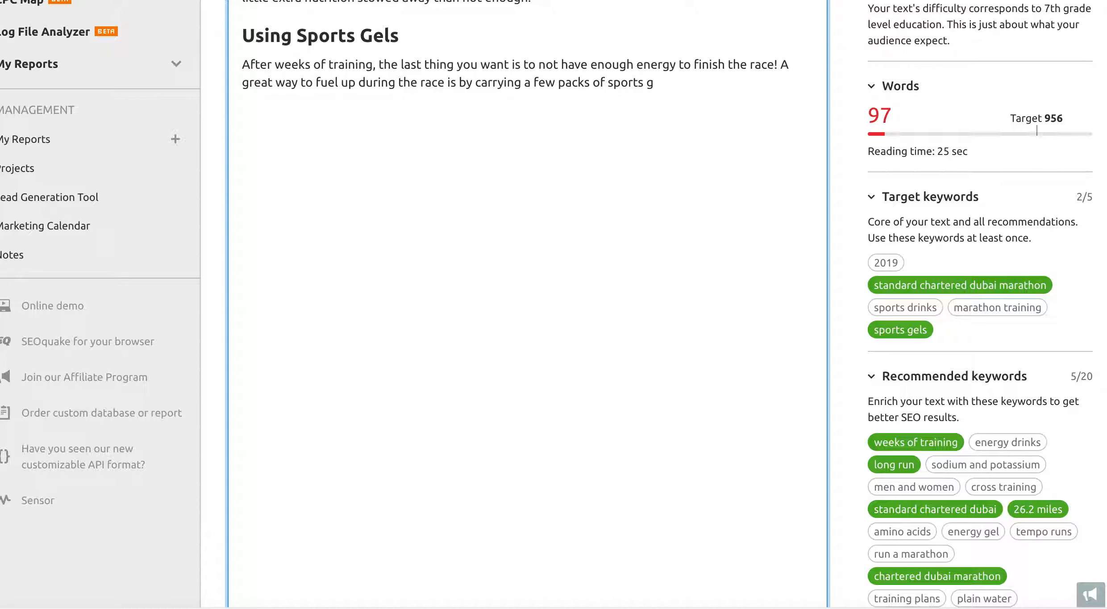
pyautogui.write('el')
pyautogui.write('The scienc')
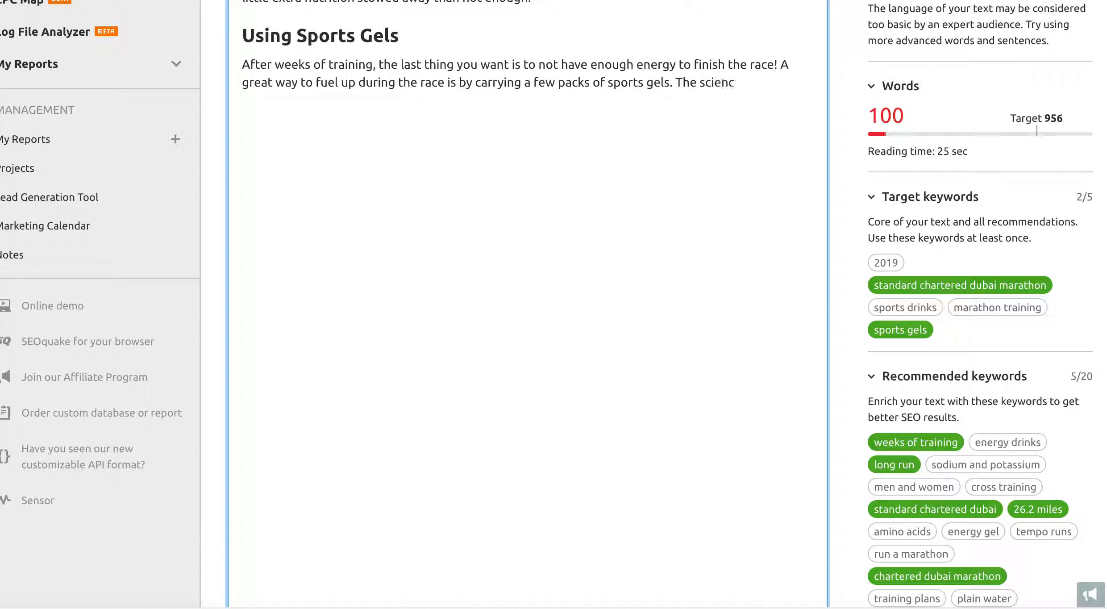
pyautogui.write('e behind the')
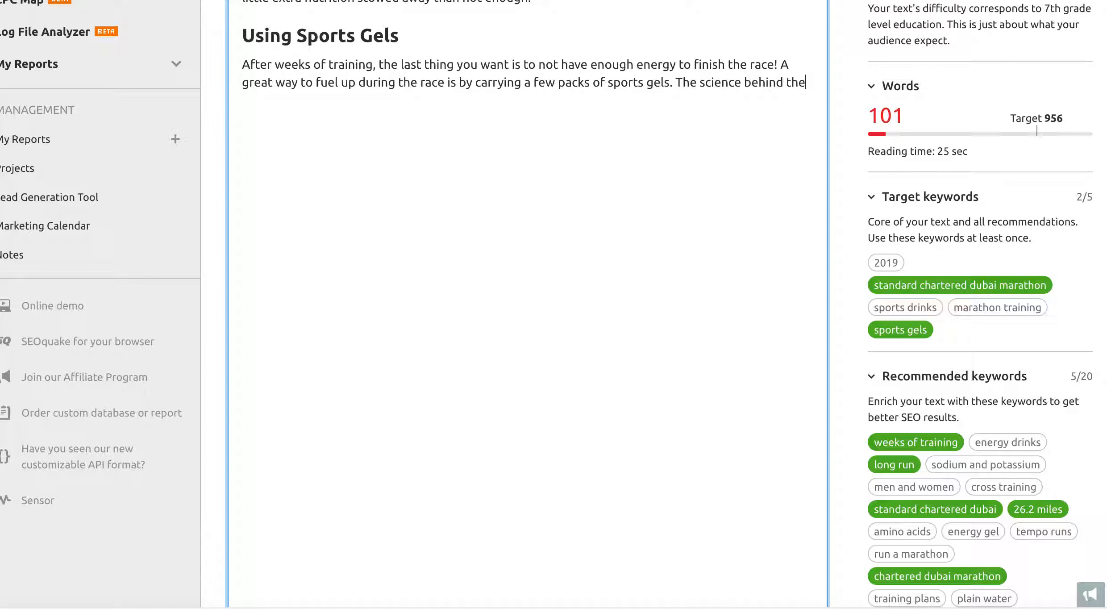
pyautogui.write('se gel packs is pretty cool - s')
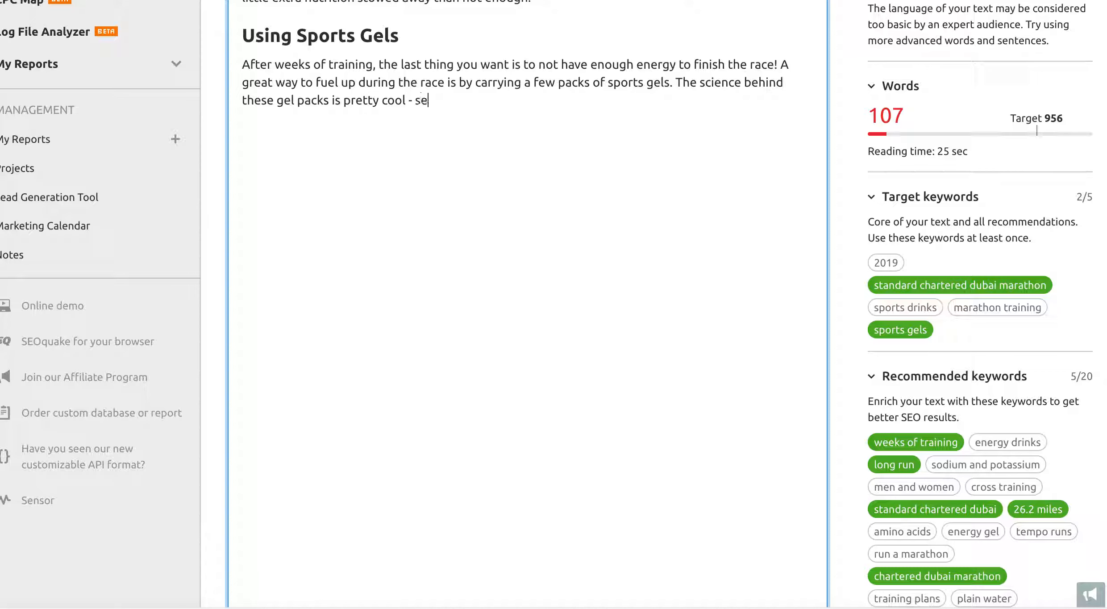
pyautogui.write('e this recent article')
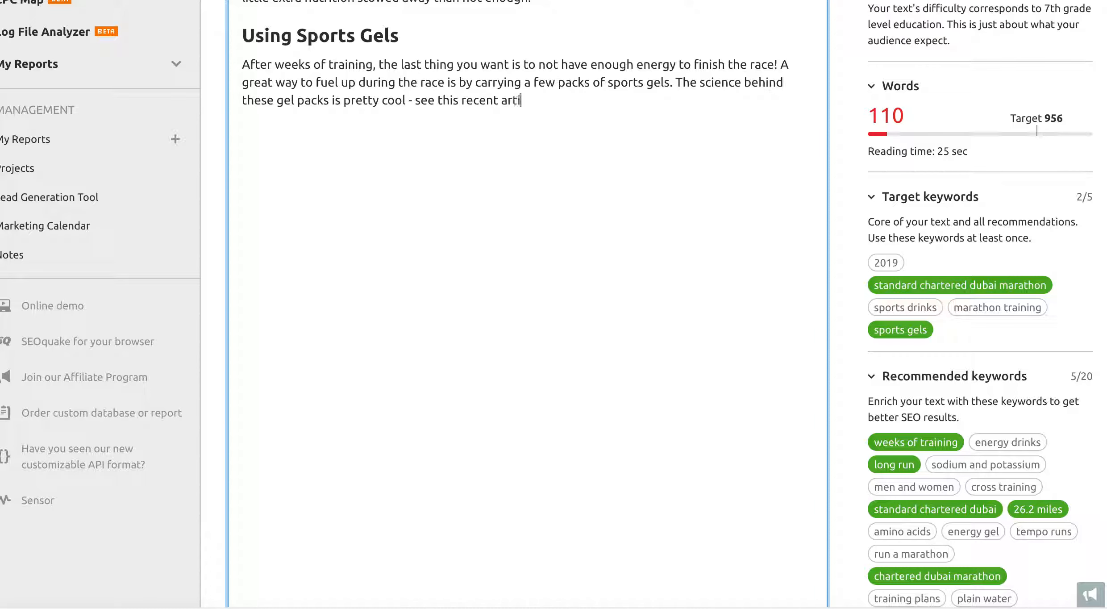
pyautogui.hotkey('shift', 'Left')
pyautogui.hotkey('shift', 'Left')
pyautogui.hotkey('shift', 'Left')
pyautogui.hotkey('shift', 'Left')
pyautogui.hotkey('shift', 'Left')
pyautogui.hotkey('shift', 'Left')
pyautogui.hotkey('shift', 'Left')
pyautogui.hotkey('shift', 'Left')
pyautogui.hotkey('shift', 'Left')
pyautogui.hotkey('shift', 'Left')
pyautogui.hotkey('shift', 'Left')
pyautogui.hotkey('shift', 'Left')
pyautogui.hotkey('shift', 'Left')
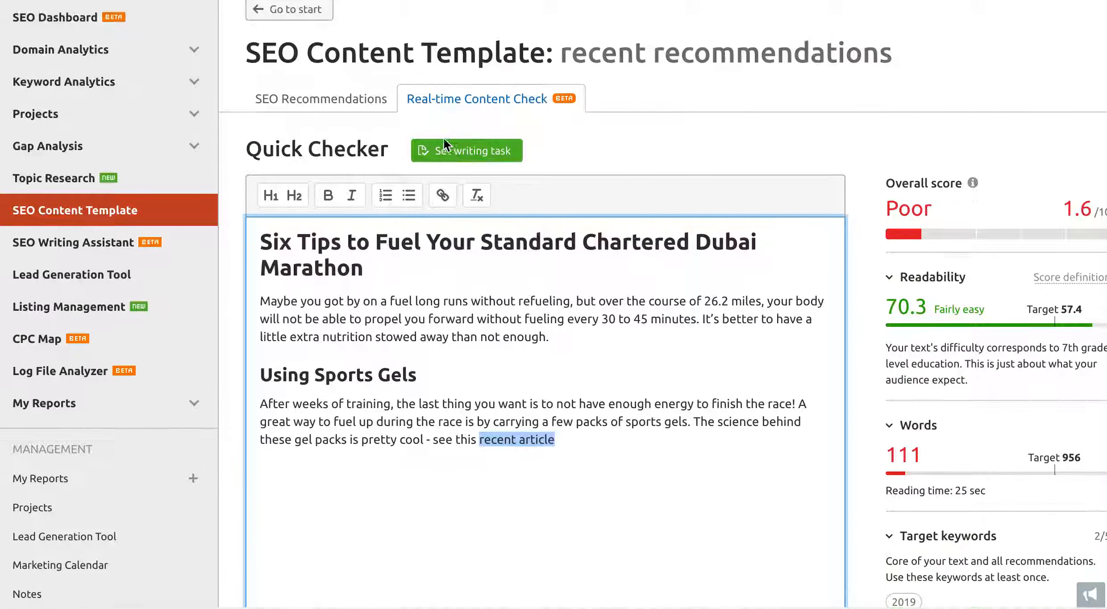
# - Show all top-10 rivals in SEO Recommendations and open the second sports gels rival page
pyautogui.click(338, 112)
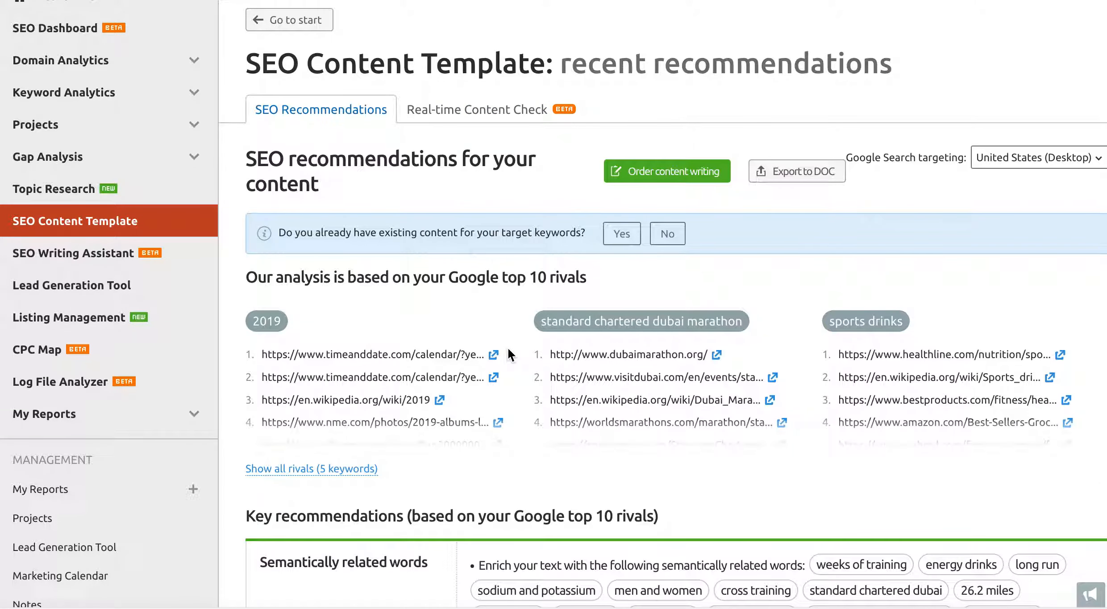
pyautogui.scroll(-4, 507, 347)
pyautogui.click(323, 278)
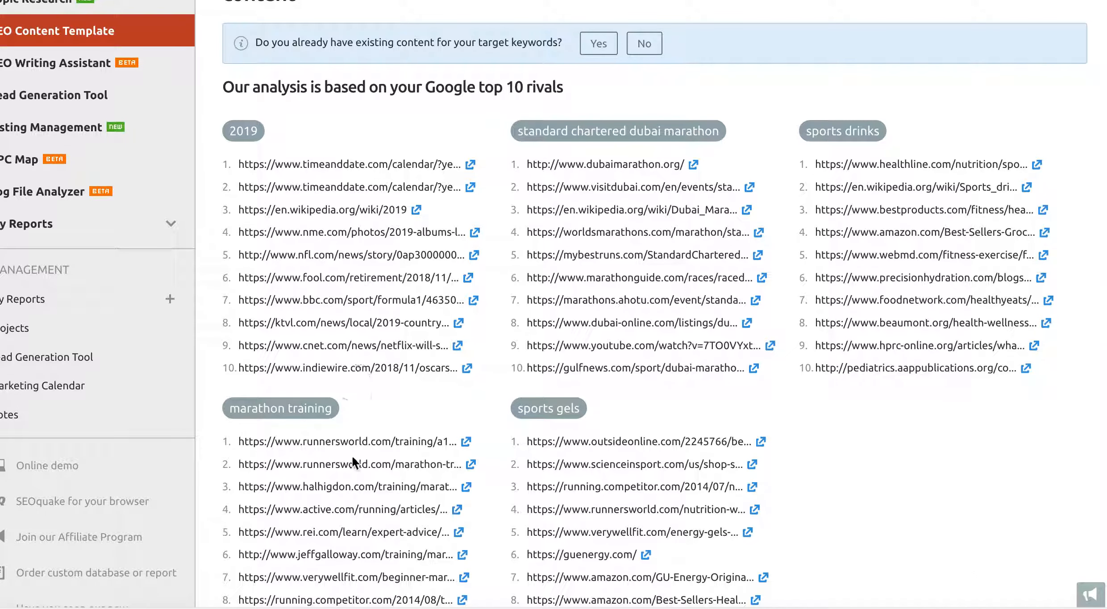
pyautogui.scroll(-1, 607, 464)
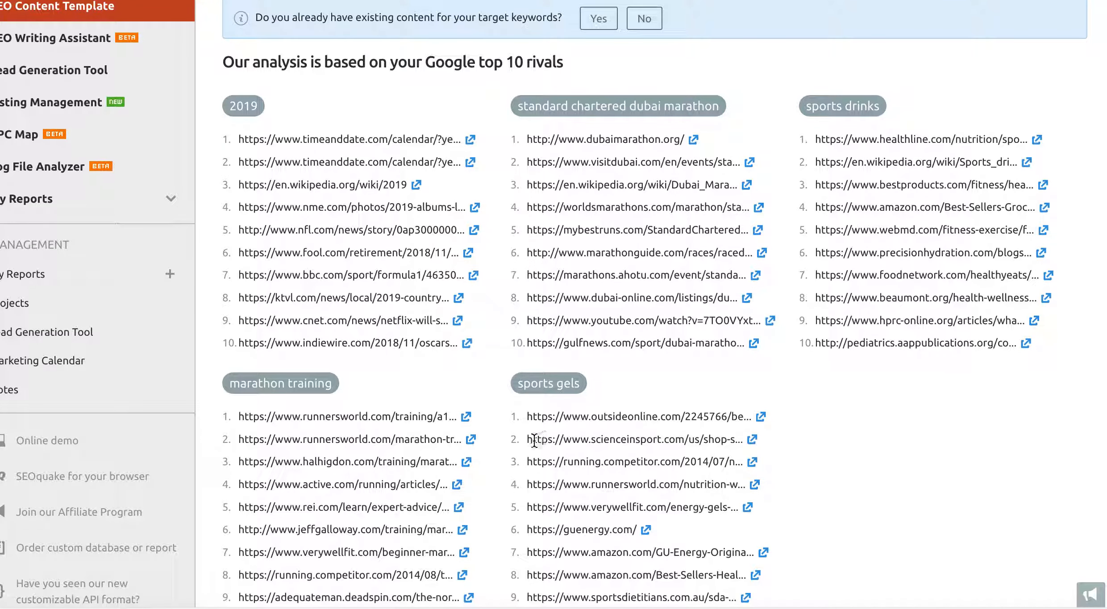
pyautogui.click(753, 440)
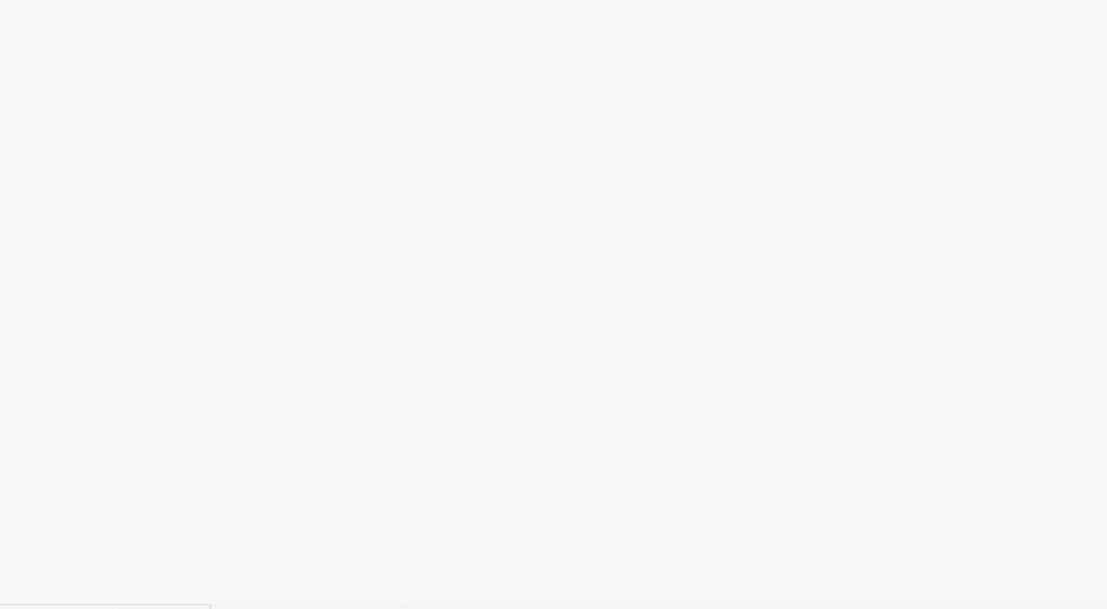
pyautogui.press('super+w')
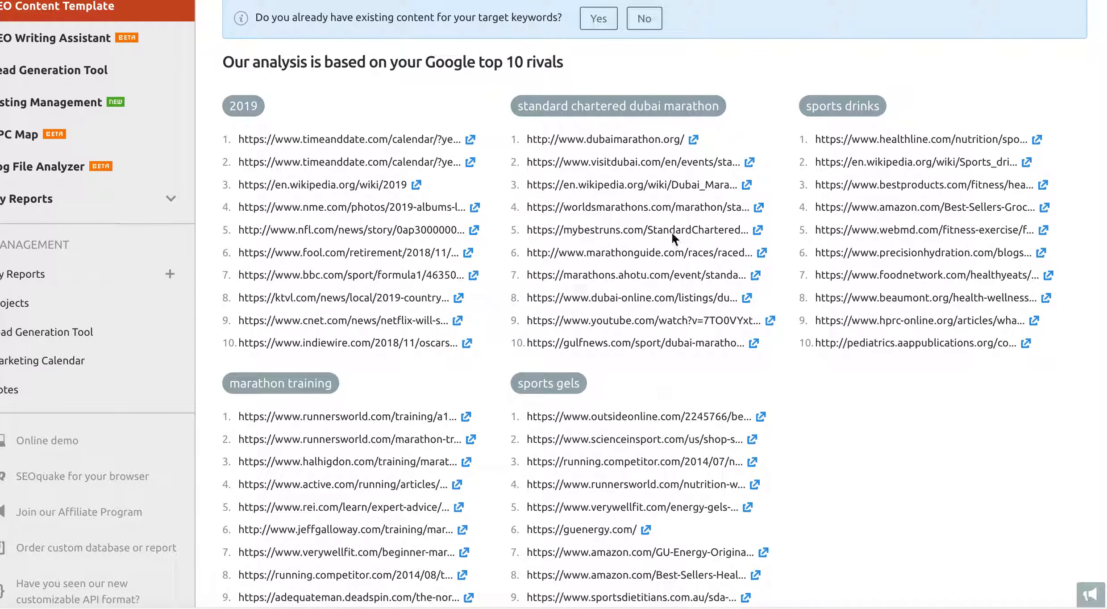
pyautogui.scroll(7, 641, 170)
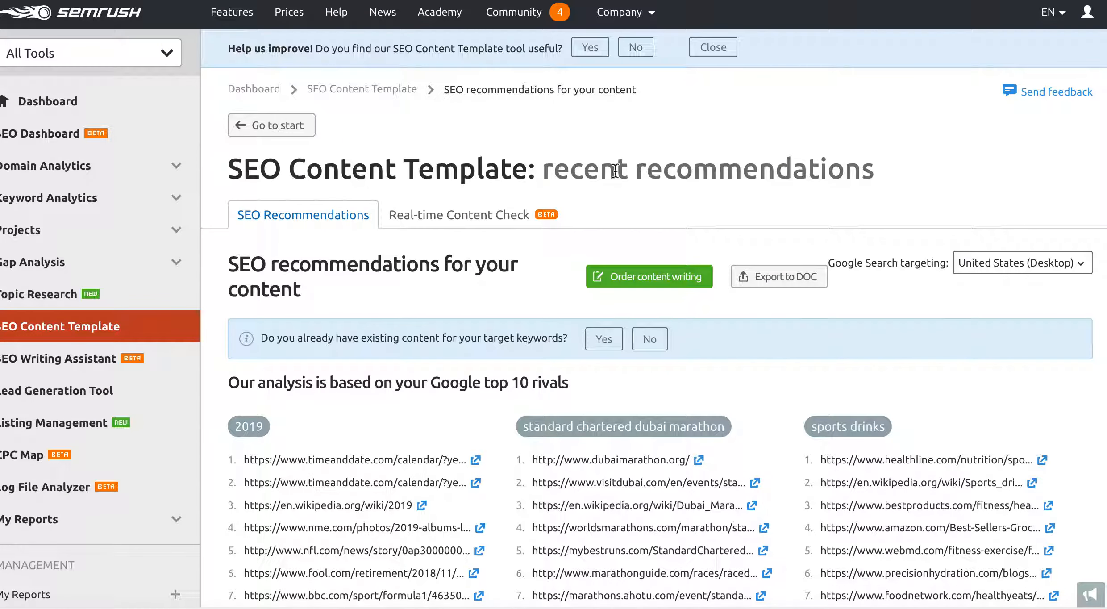
pyautogui.click(451, 220)
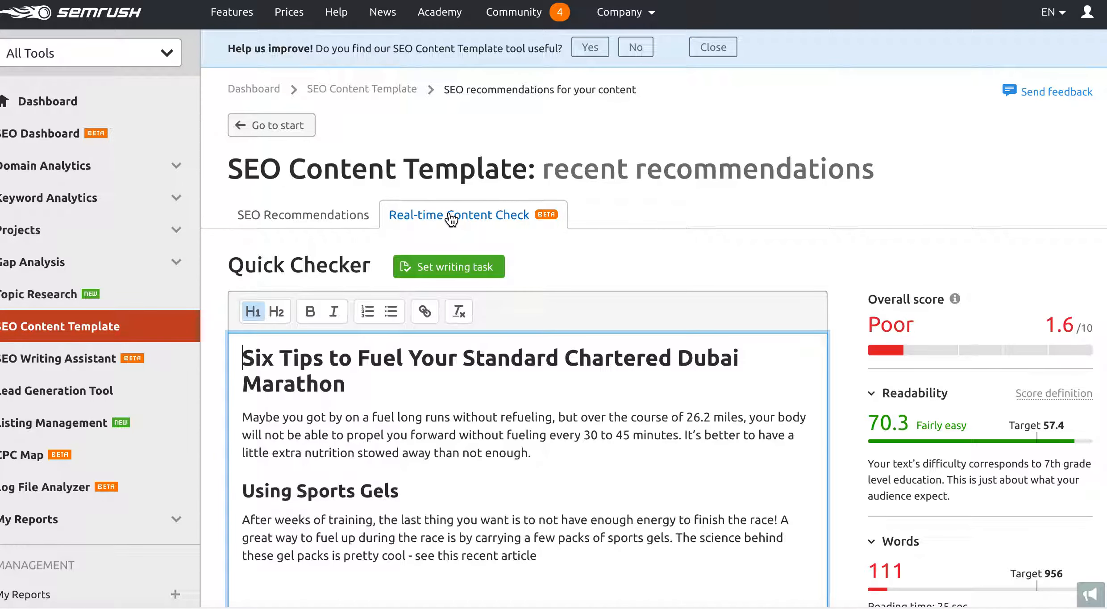
# - Link 'recent article' to the pasted sports gels page URL and start a new line
pyautogui.scroll(-3, 442, 422)
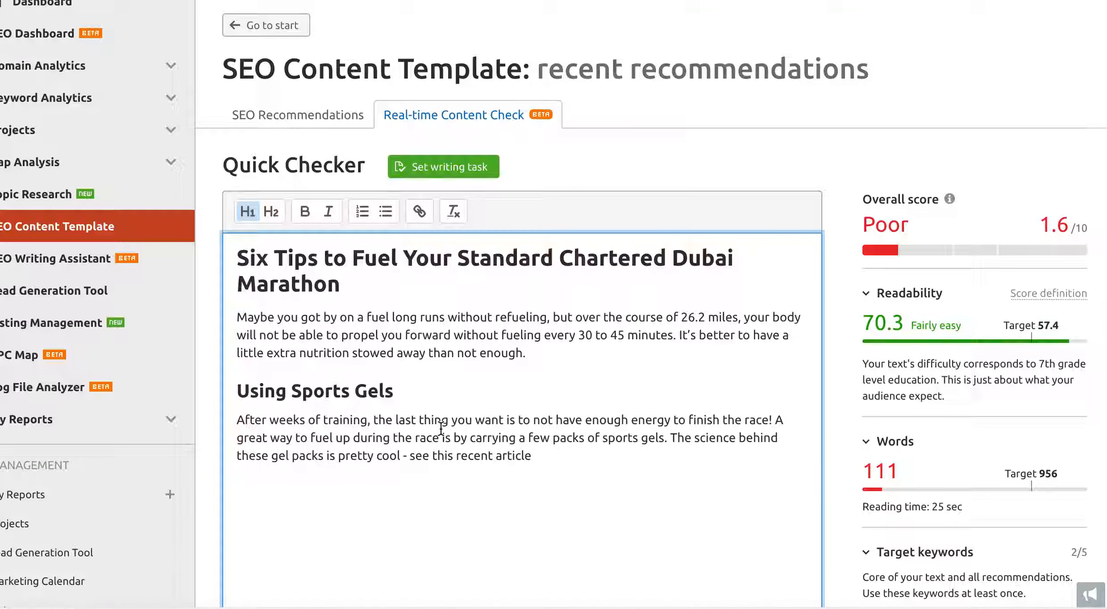
pyautogui.moveTo(535, 454); pyautogui.dragTo(457, 457)
pyautogui.click(420, 208)
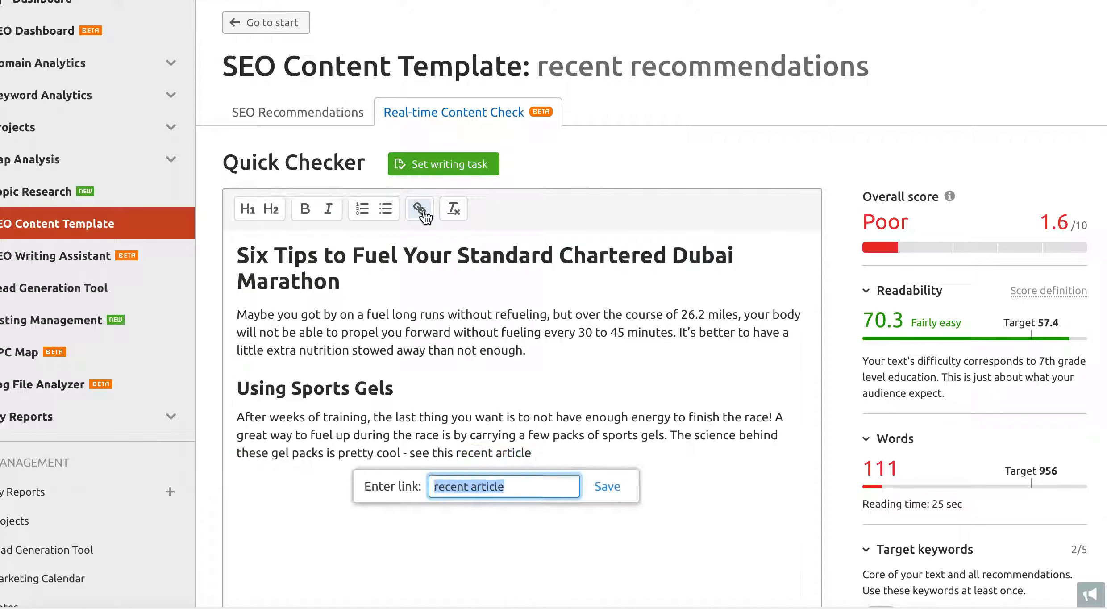
pyautogui.hotkey('ctrl', 'v')
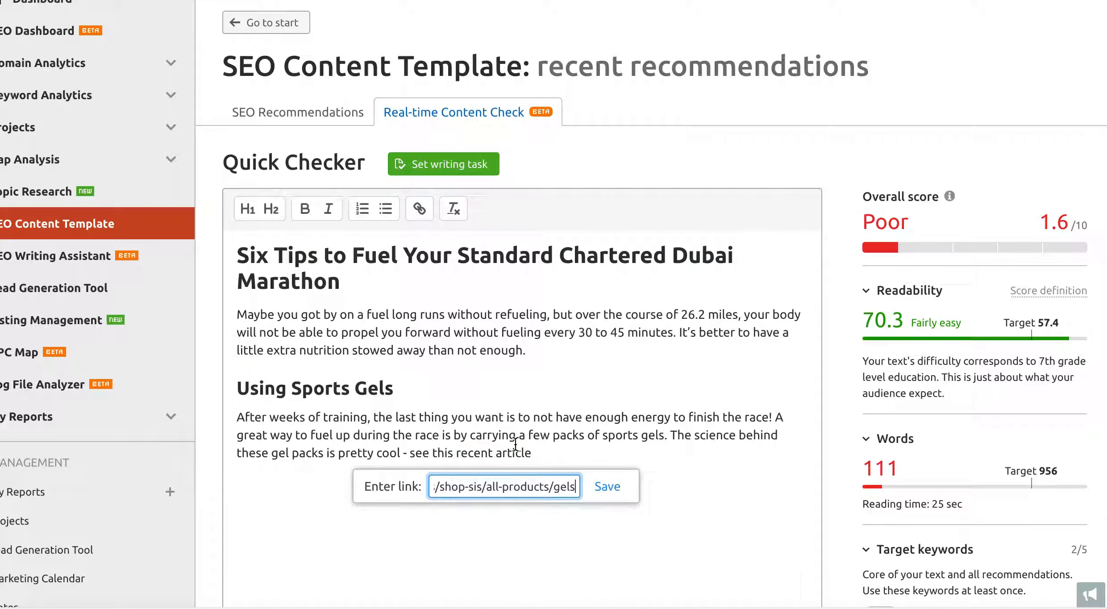
pyautogui.click(606, 488)
pyautogui.click(555, 451)
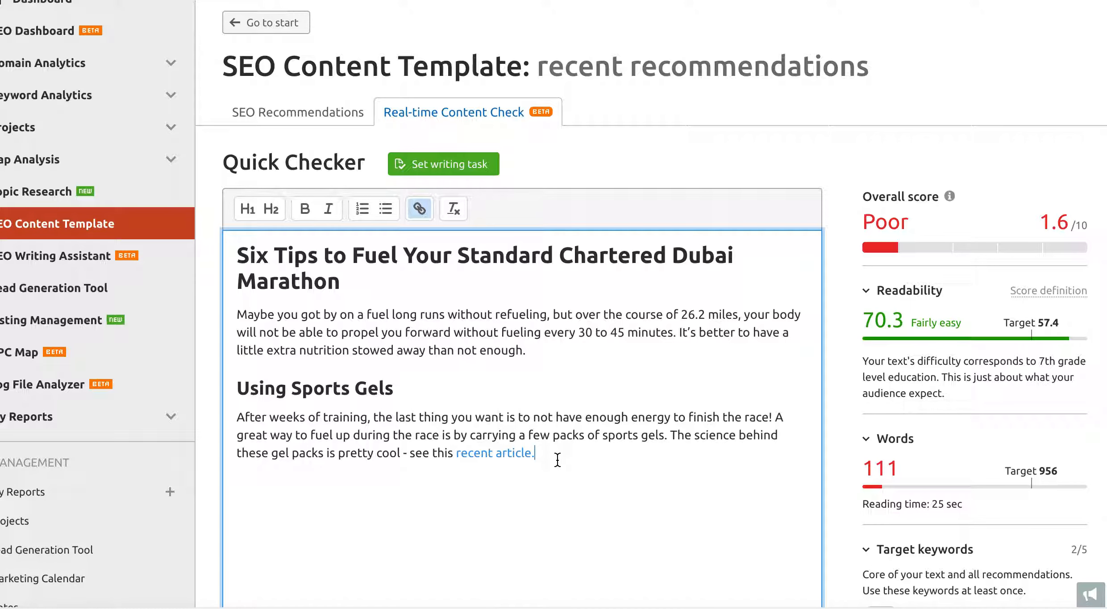
pyautogui.press('Return')
pyautogui.scroll(-3, 548, 459)
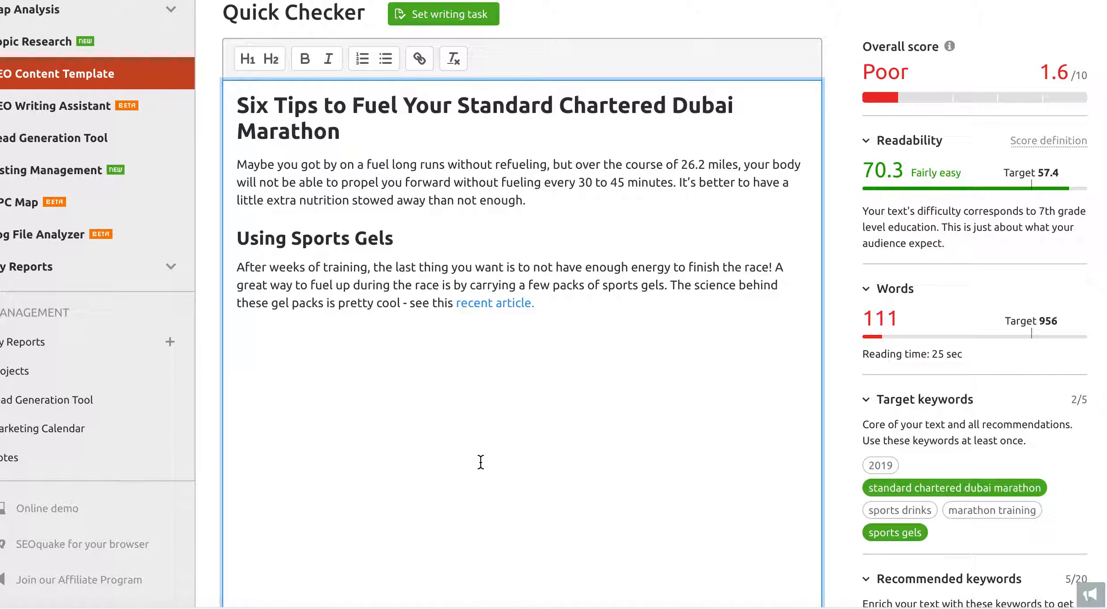
# - Type a new line reading 'Rehydrate with Energy Drinks' below the gel paragraph
pyautogui.write('Reh')
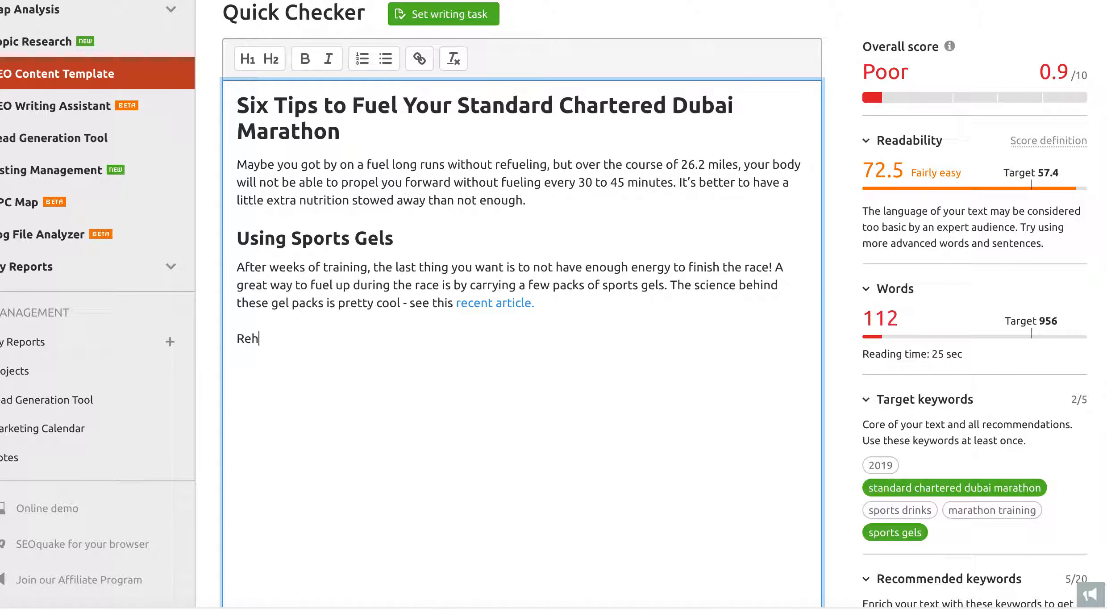
pyautogui.write('ydrate with ')
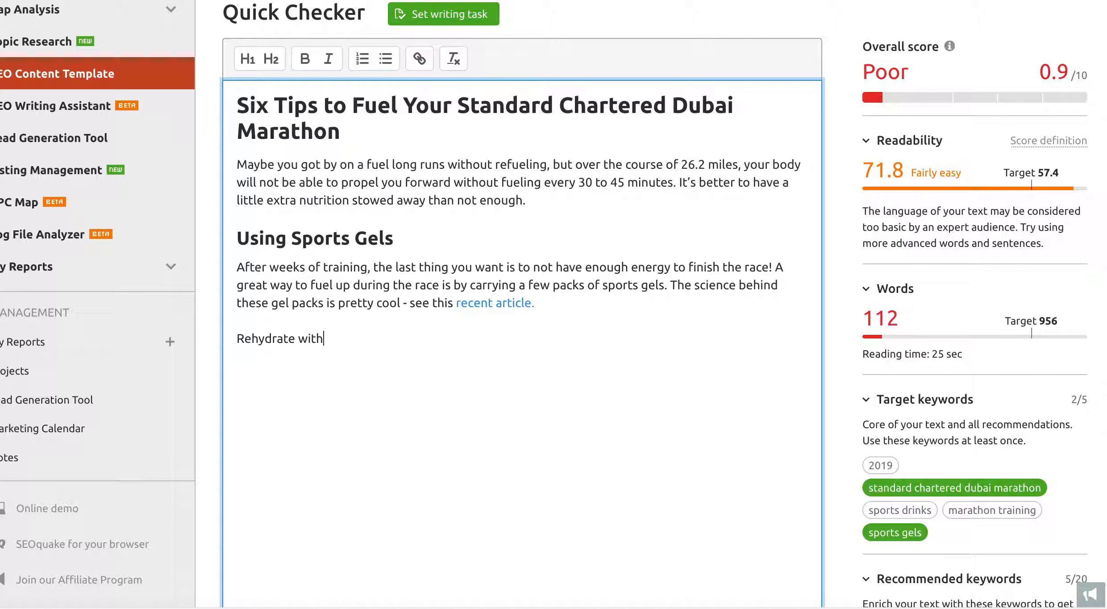
pyautogui.write('Drinks')
pyautogui.scroll(-1, 388, 395)
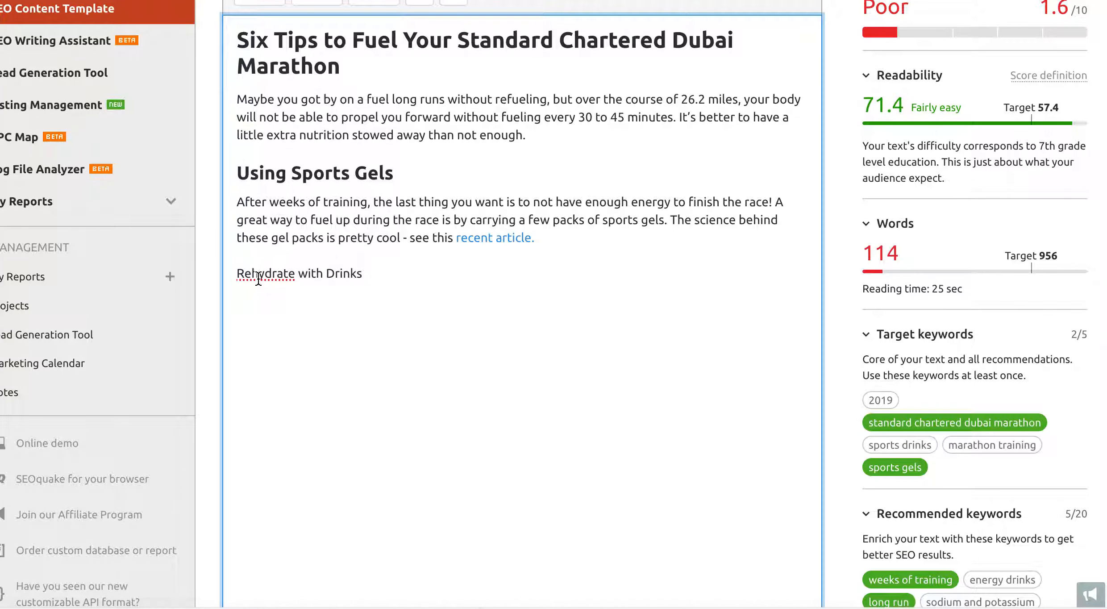
pyautogui.rightClick(259, 277)
pyautogui.click(244, 306)
pyautogui.scroll(-2, 549, 378)
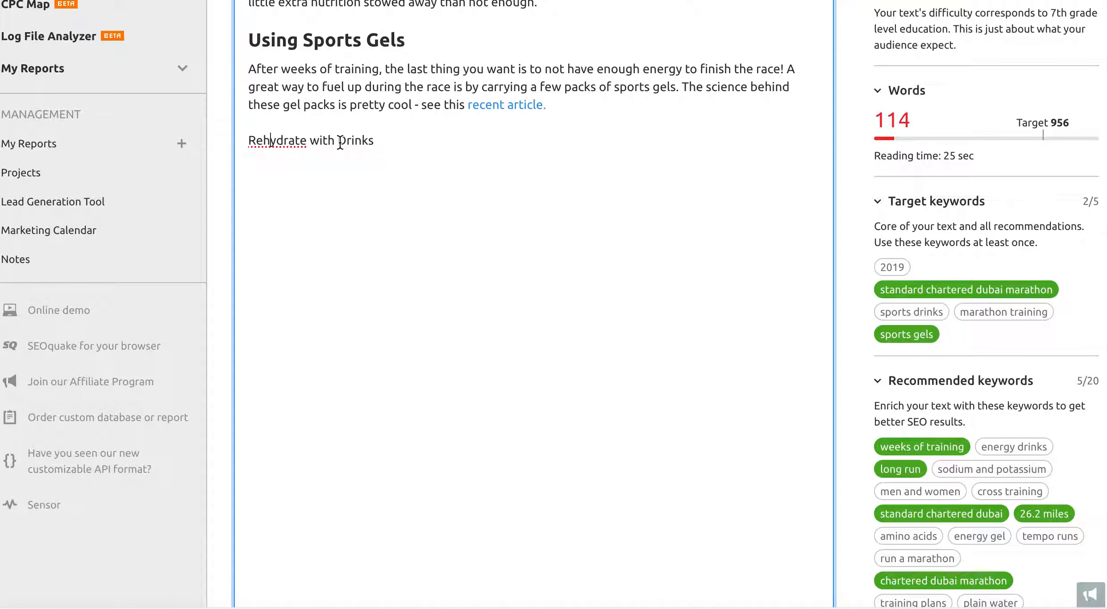
pyautogui.write('S')
pyautogui.press('BackSpace')
pyautogui.write('Energy')
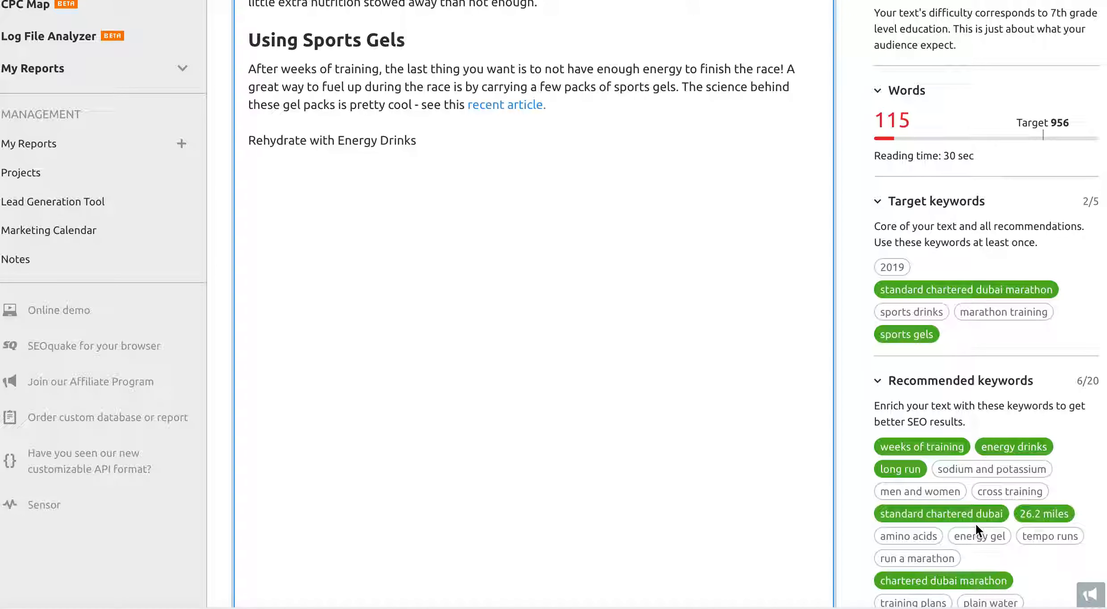
# - Replace 'Energy' with 'Sports' so the line reads 'Rehydrate with Sports Drinks'
pyautogui.scroll(-1, 976, 522)
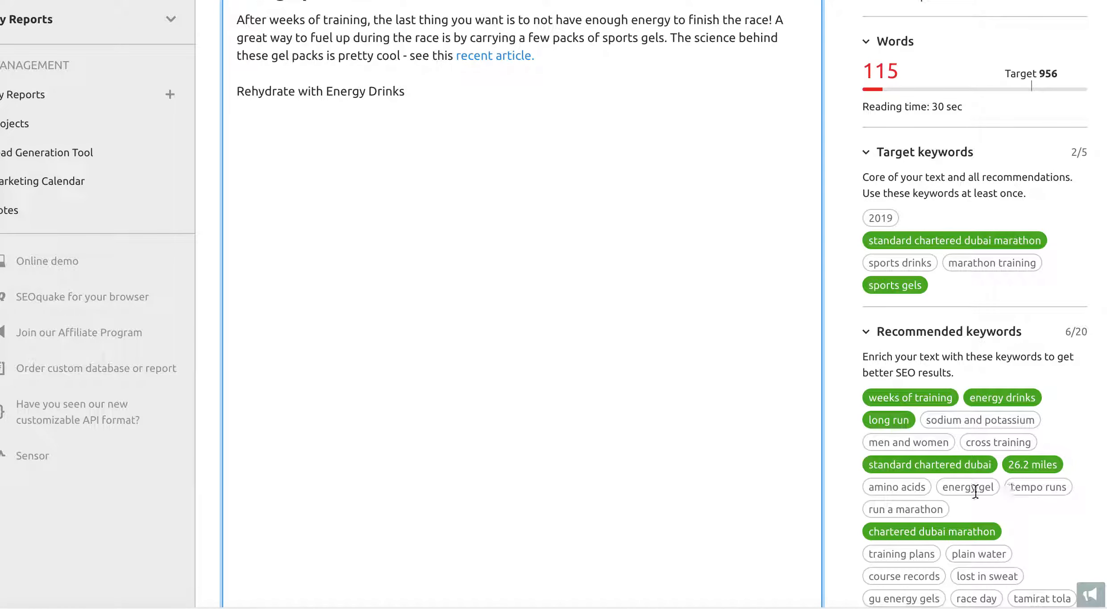
pyautogui.scroll(-1, 1005, 493)
pyautogui.scroll(-1, 1003, 491)
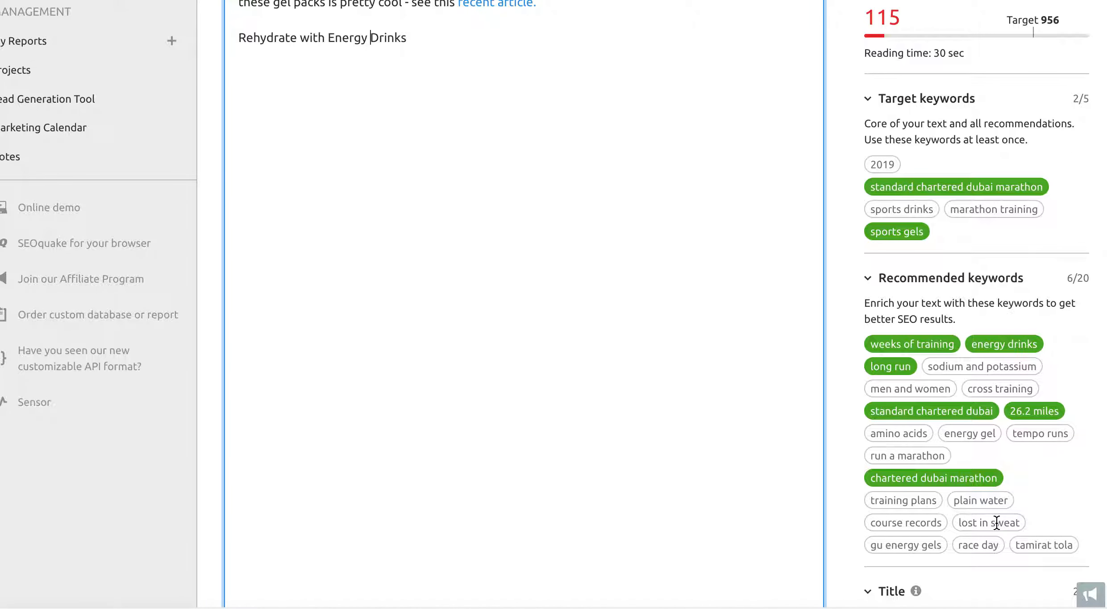
pyautogui.moveTo(986, 501)
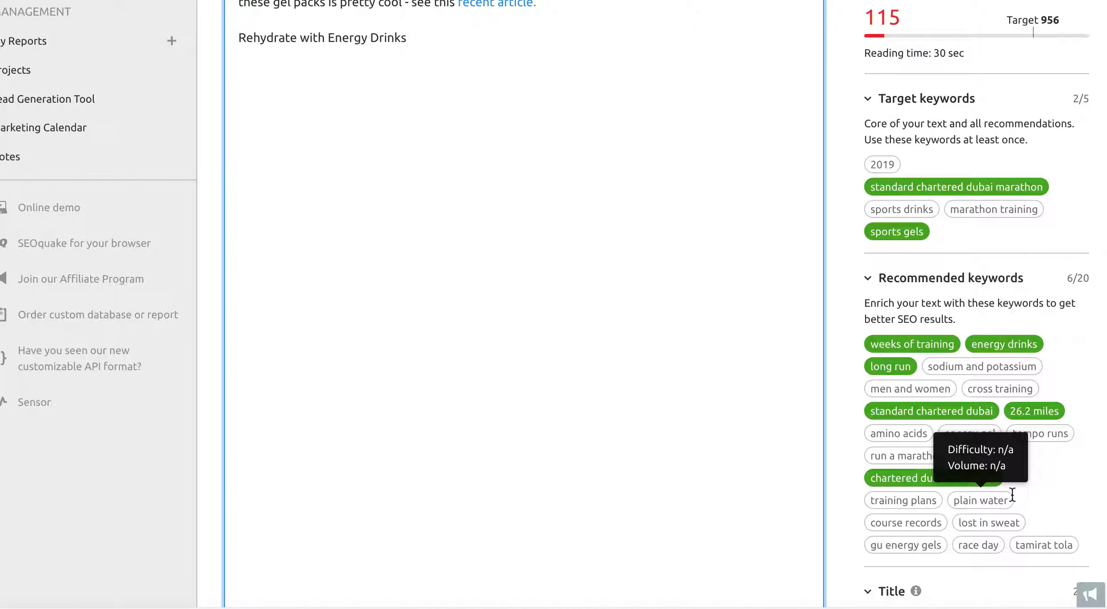
pyautogui.scroll(3, 677, 357)
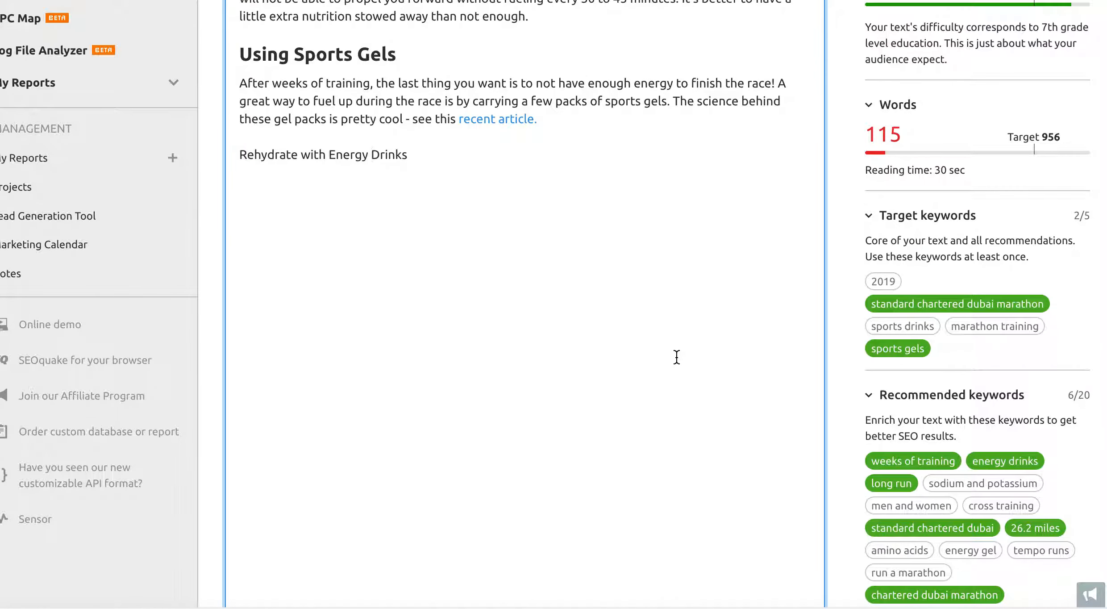
pyautogui.scroll(-2, 961, 477)
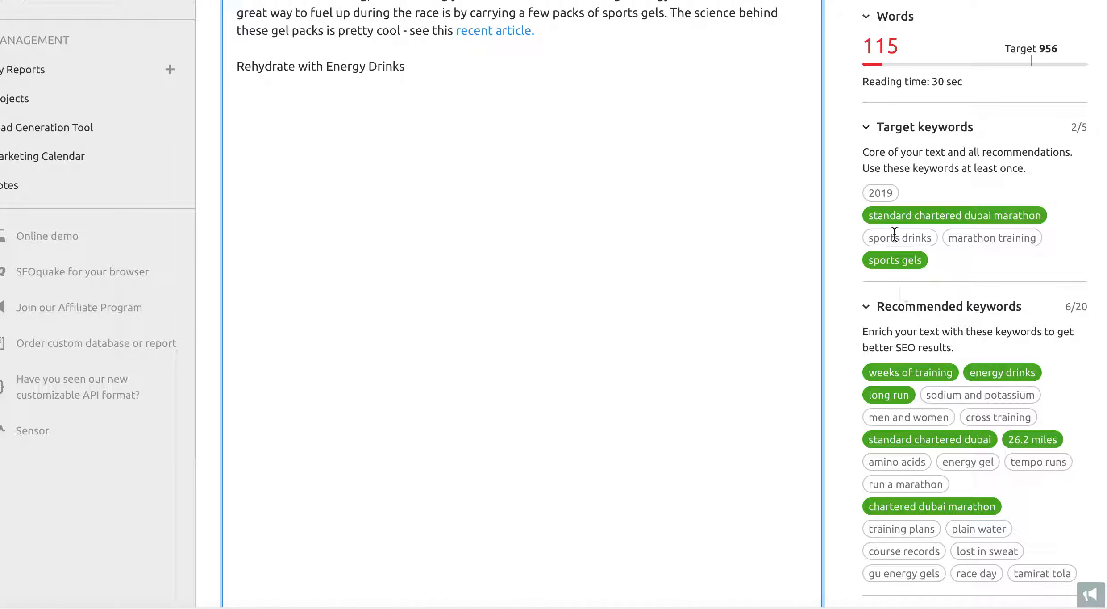
pyautogui.doubleClick(341, 72)
pyautogui.write('Sports')
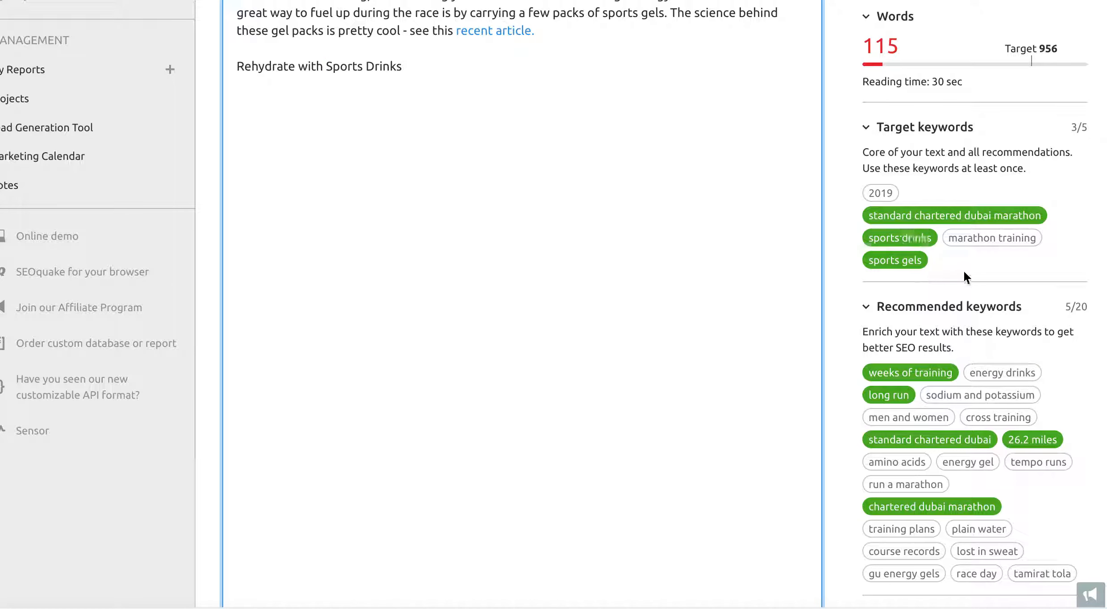
pyautogui.scroll(4, 489, 185)
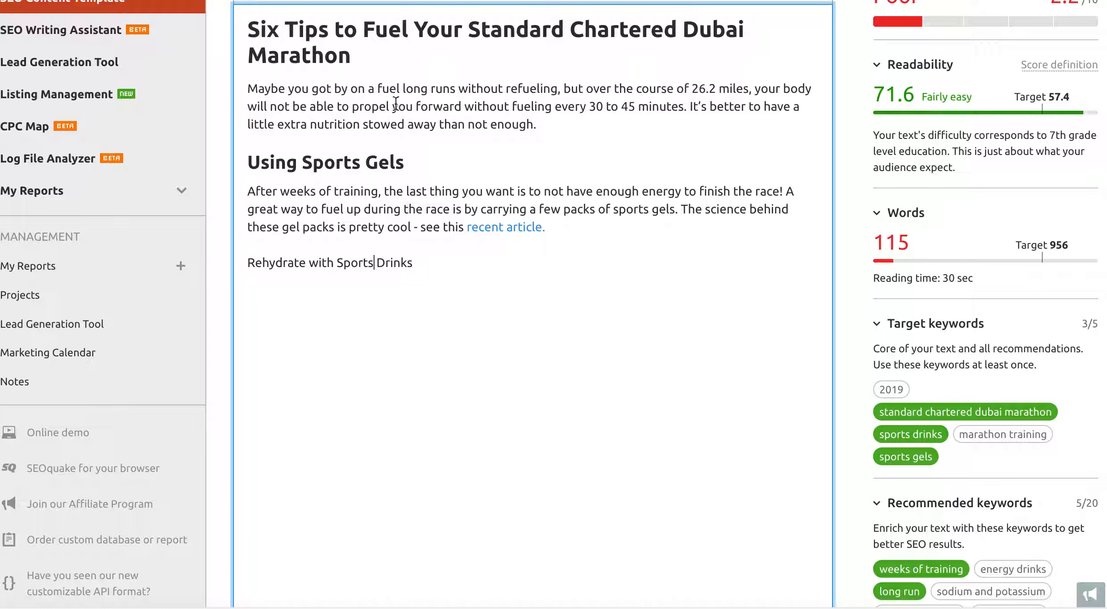
# - Append '2019' after 'Marathon' at the end of the H1 title
pyautogui.click(369, 62)
pyautogui.write('2019')
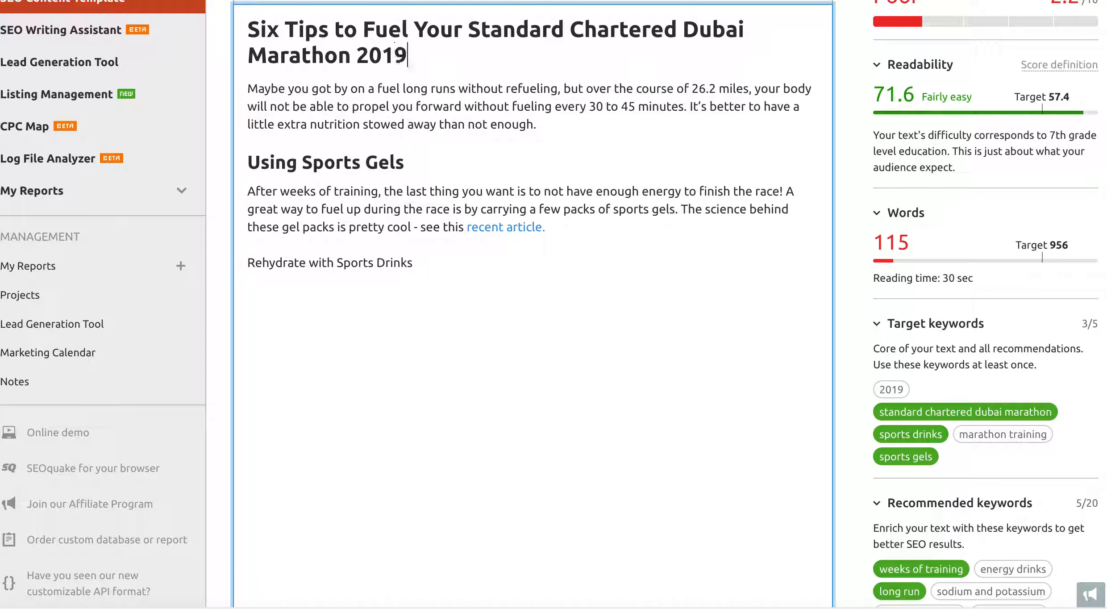
pyautogui.click(443, 94)
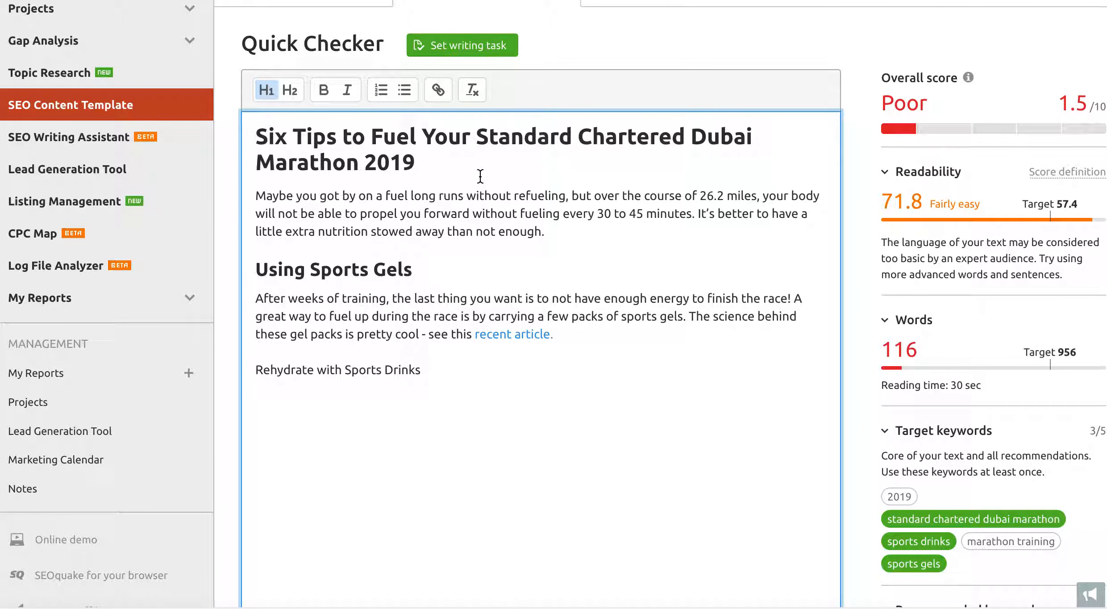
pyautogui.scroll(-10, 630, 366)
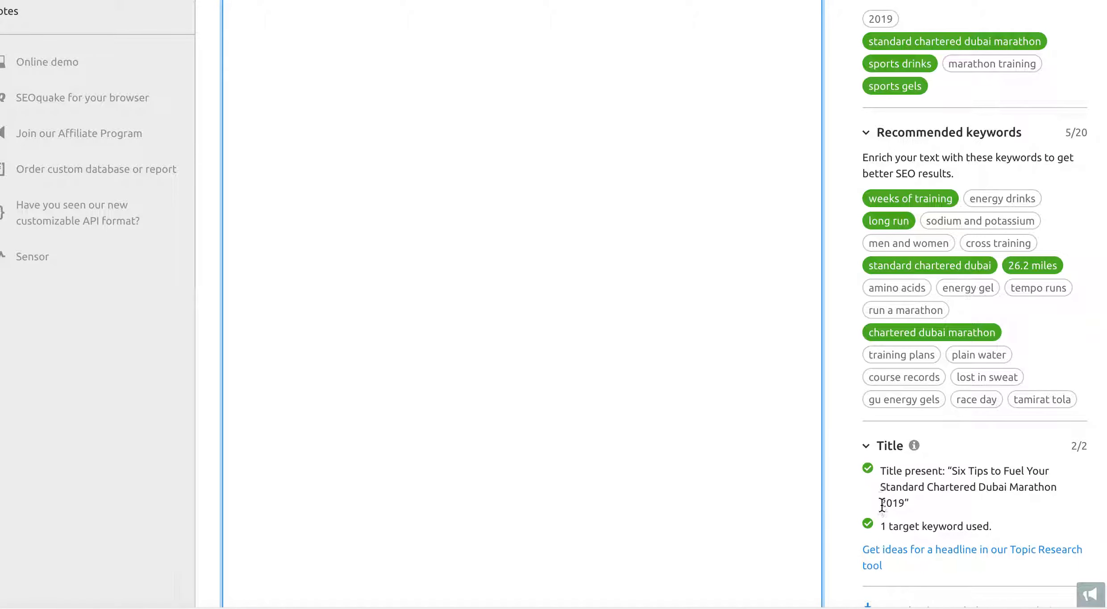
pyautogui.scroll(6, 519, 291)
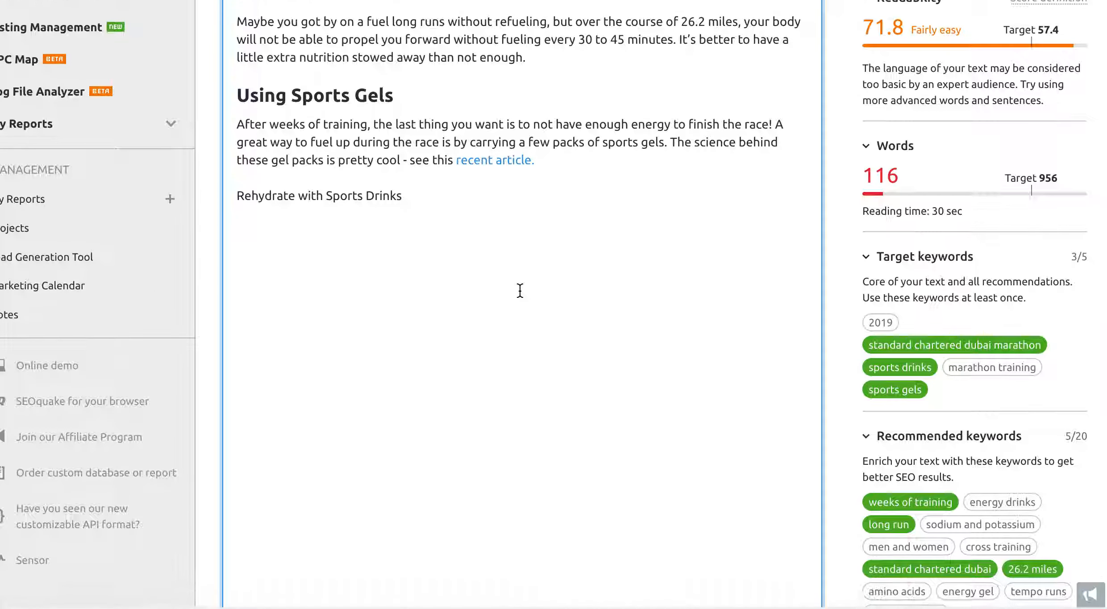
pyautogui.scroll(-2, 520, 290)
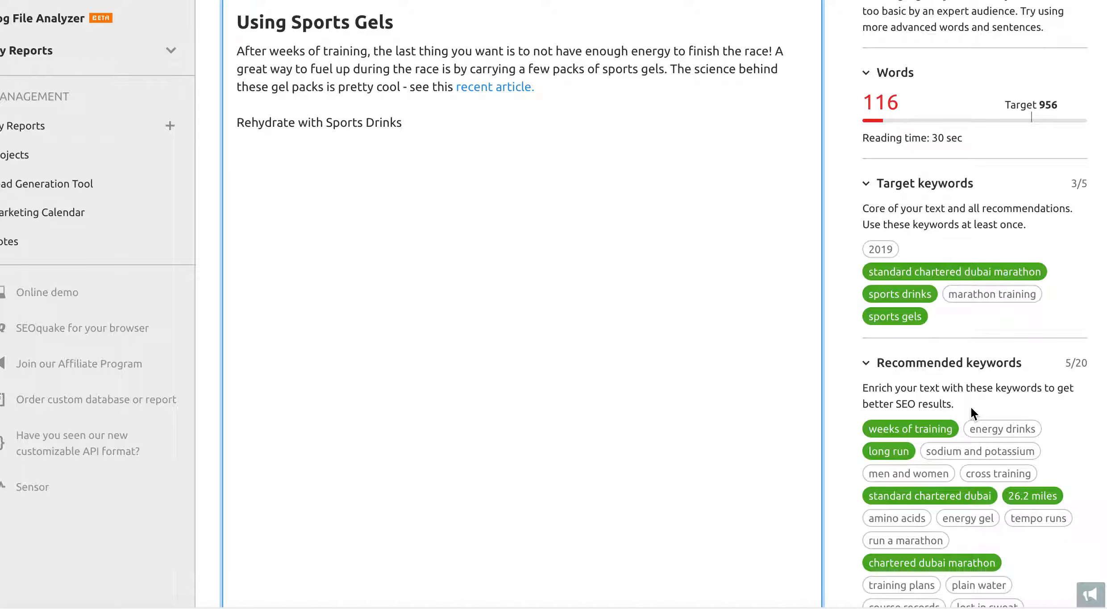
pyautogui.scroll(-1, 970, 406)
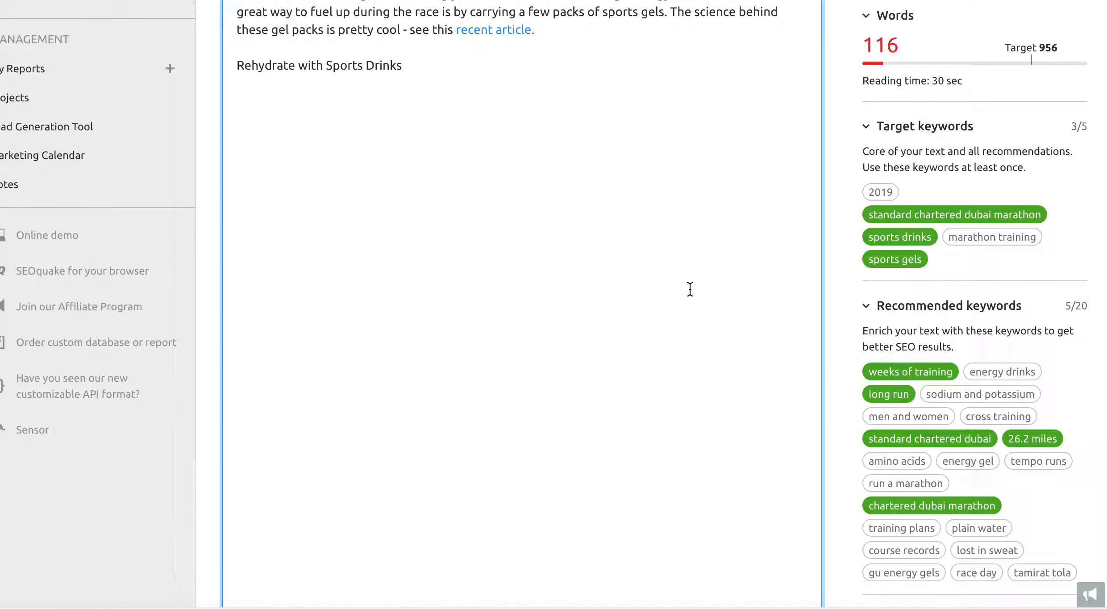
pyautogui.scroll(3, 690, 290)
pyautogui.scroll(2, 460, 247)
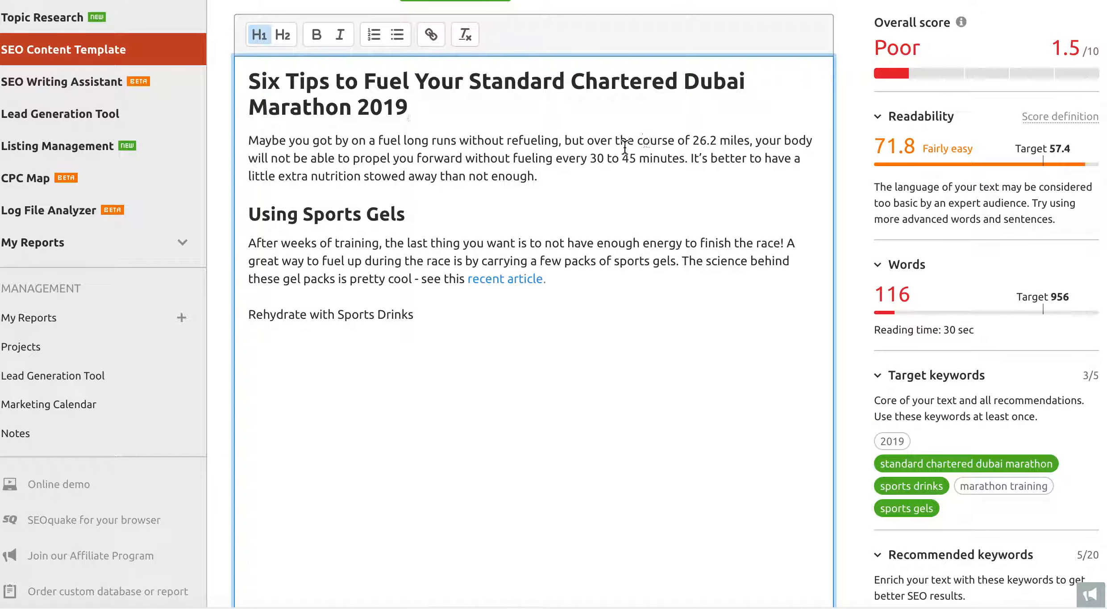
pyautogui.scroll(-7, 917, 397)
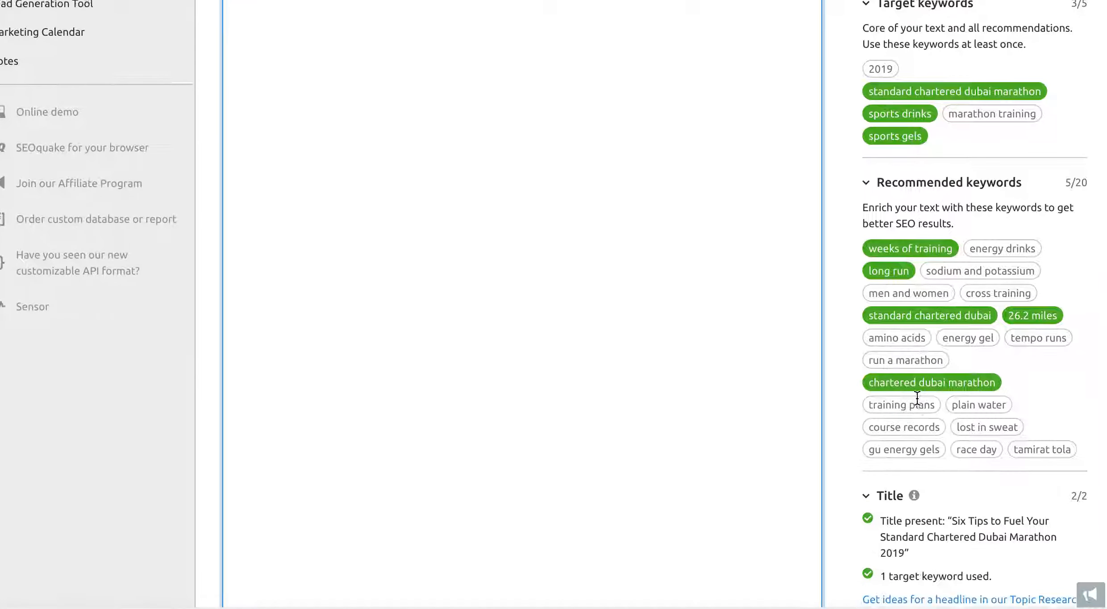
pyautogui.scroll(3, 917, 396)
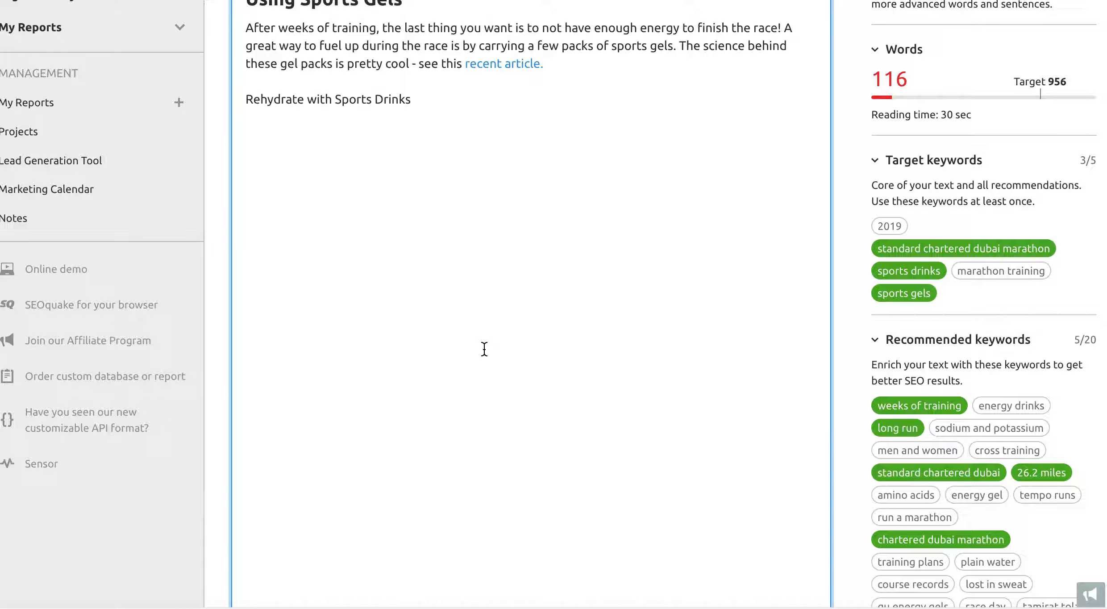
pyautogui.scroll(3, 484, 348)
pyautogui.scroll(2, 485, 348)
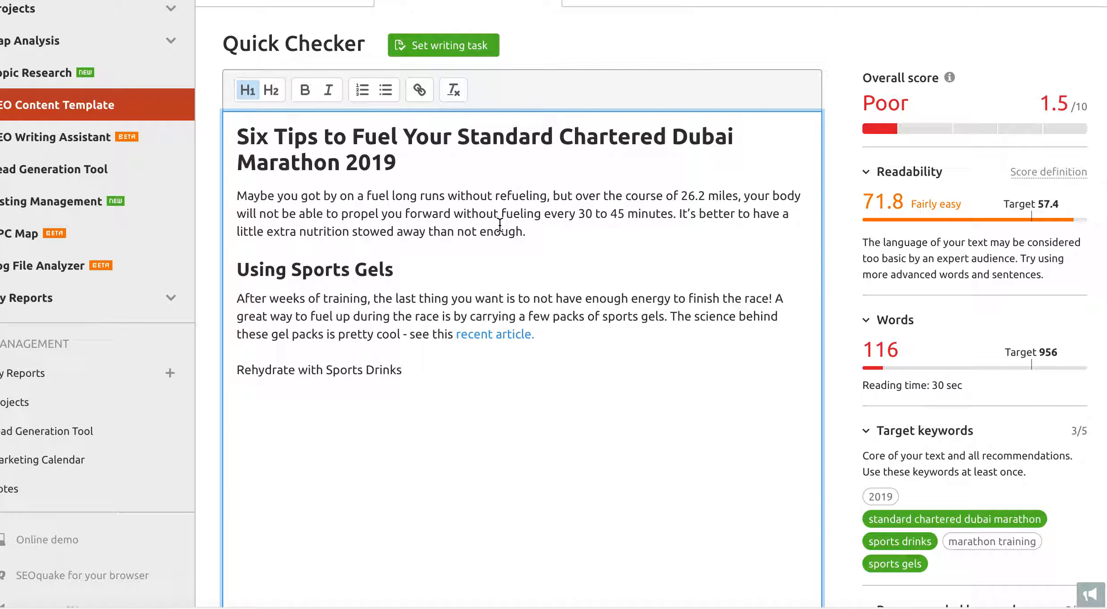
pyautogui.scroll(4, 500, 223)
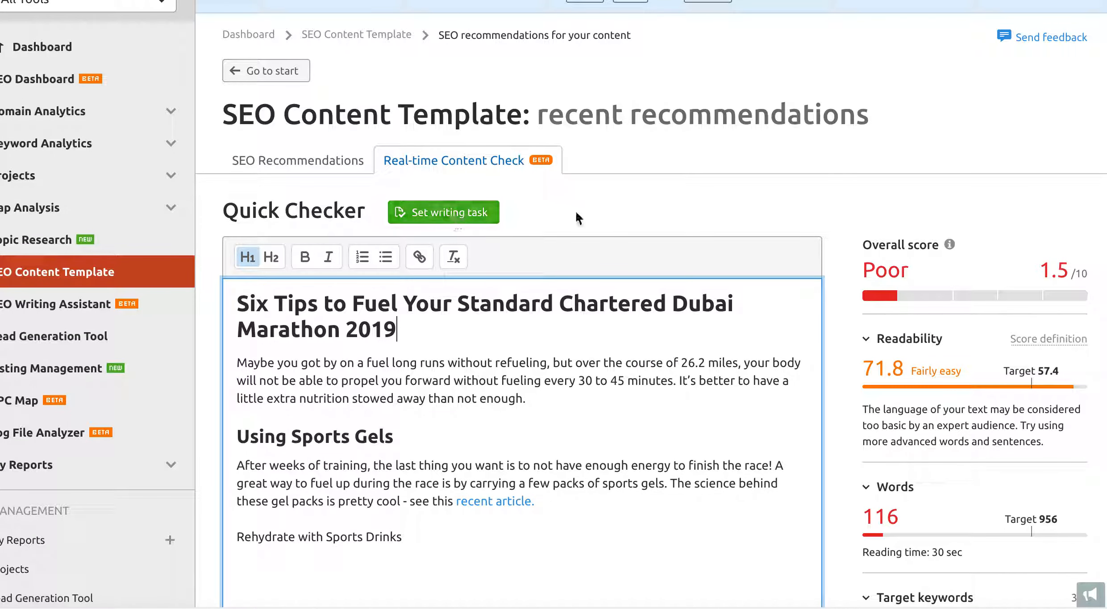
pyautogui.scroll(-3, 513, 312)
pyautogui.scroll(-10, 522, 473)
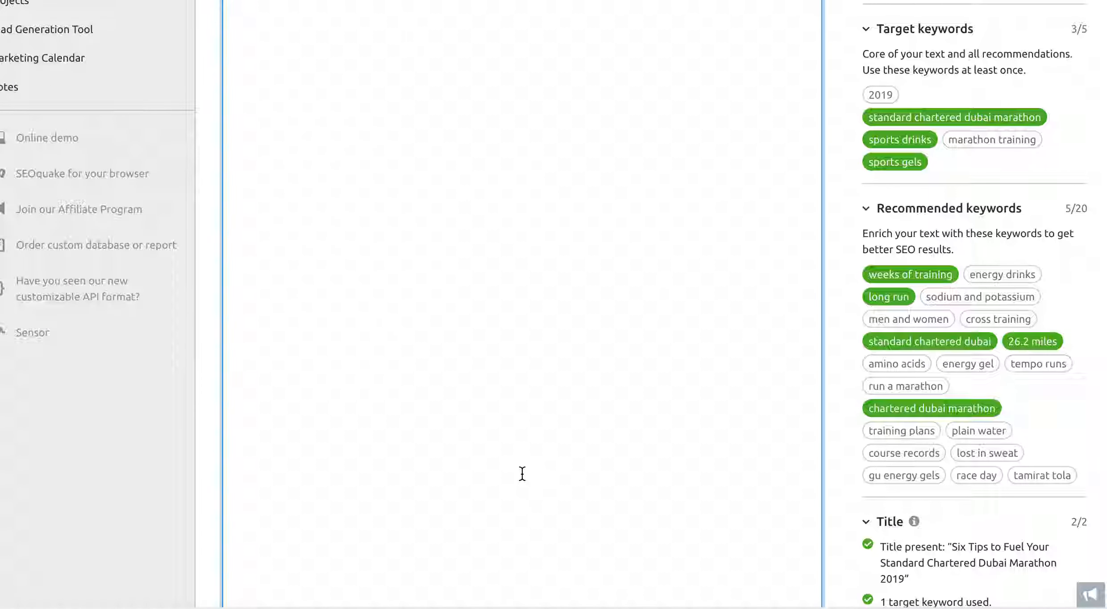
pyautogui.scroll(-8, 522, 473)
pyautogui.scroll(2, 675, 324)
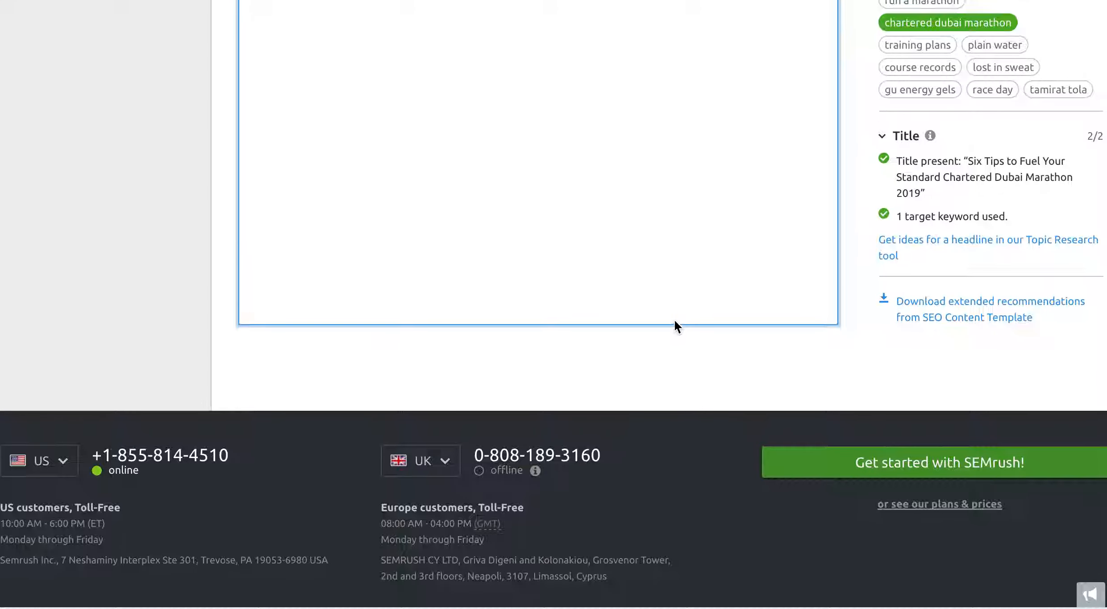
pyautogui.scroll(2, 675, 321)
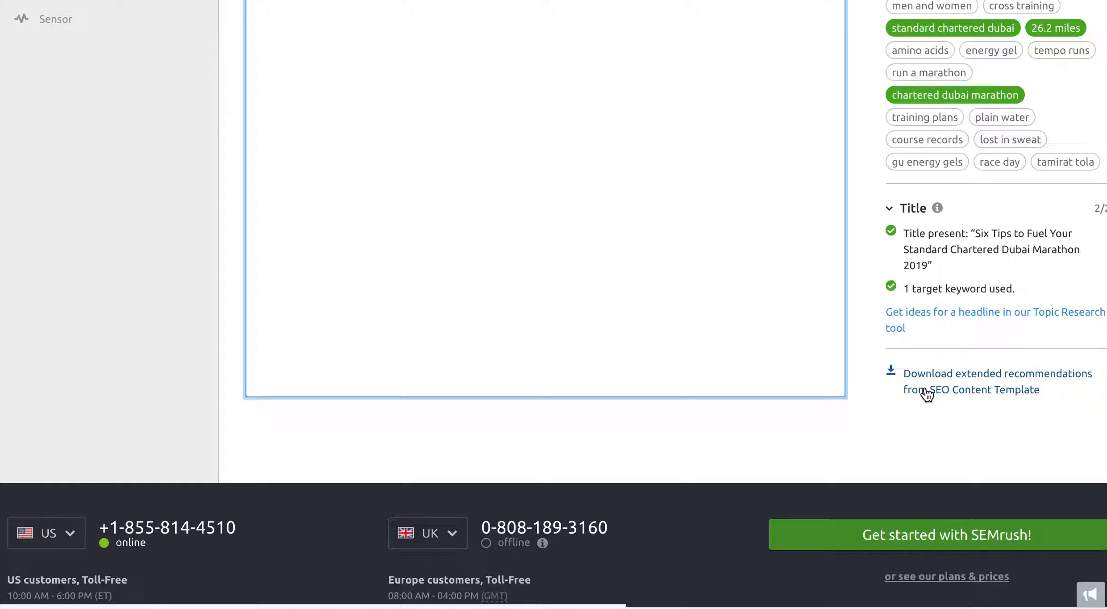
pyautogui.scroll(11, 677, 263)
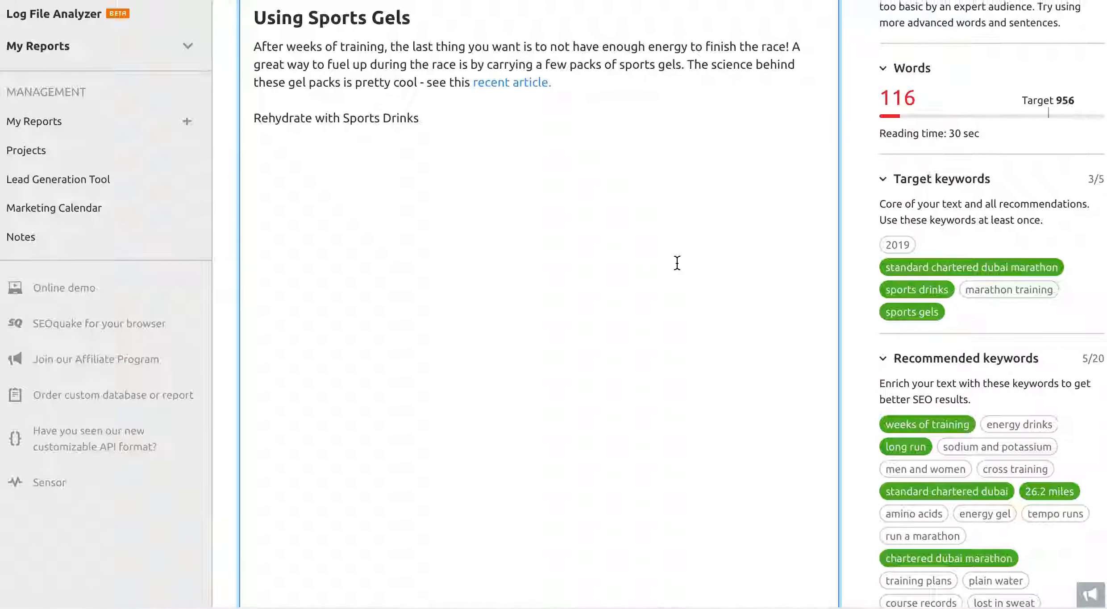
pyautogui.scroll(2, 677, 262)
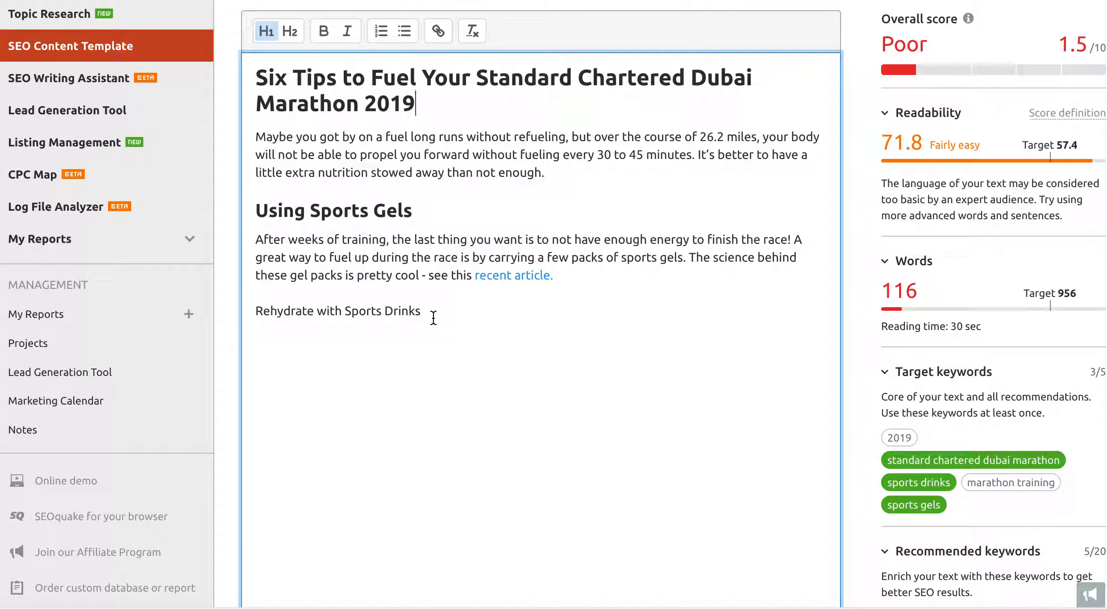
pyautogui.moveTo(433, 318); pyautogui.dragTo(260, 77)
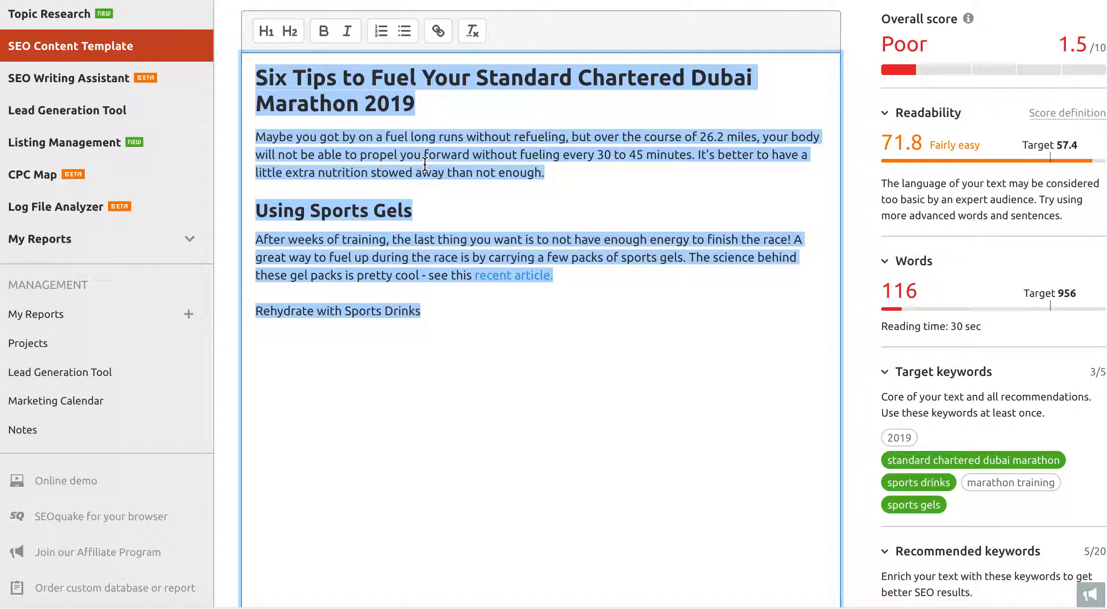
pyautogui.click(439, 124)
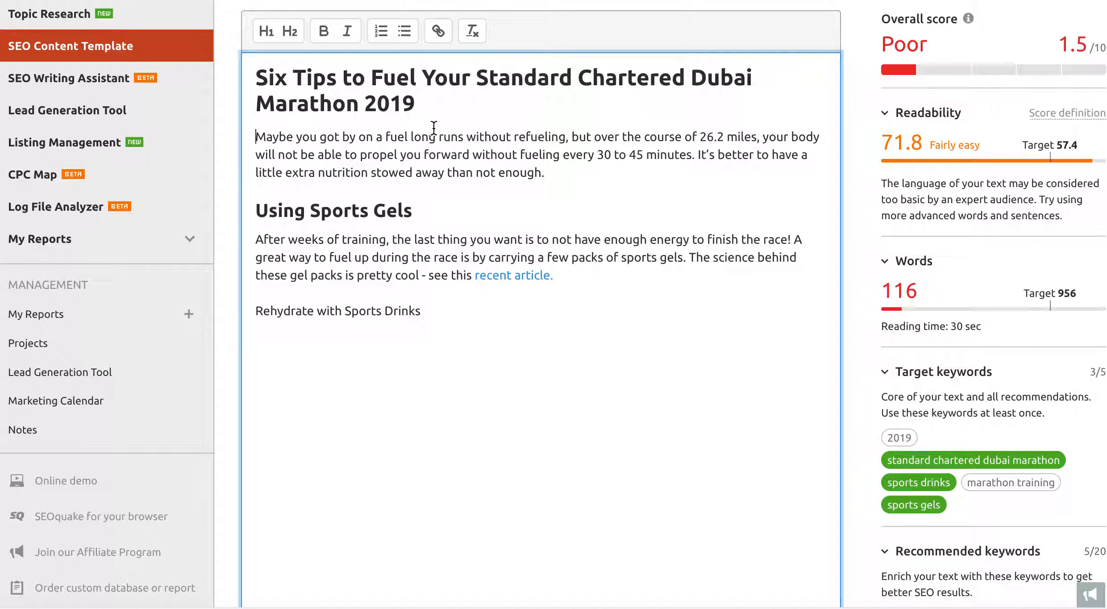